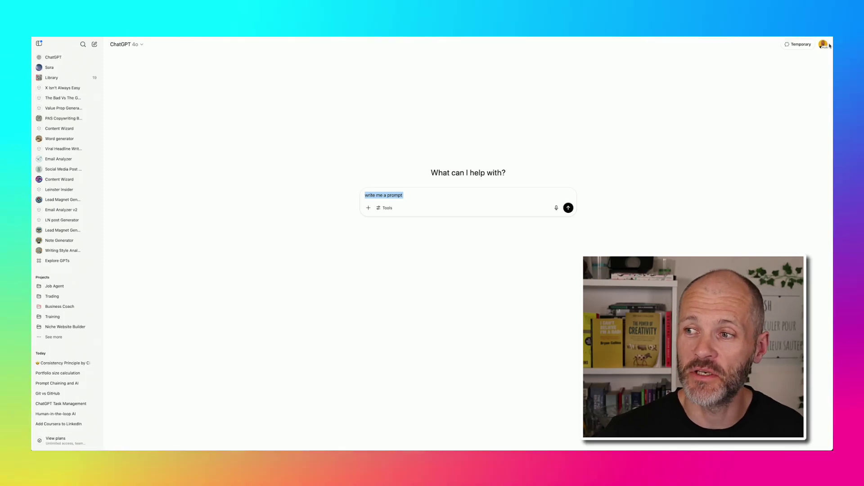
- Open the account menu from the profile avatar at the top right
left_click(823, 44)
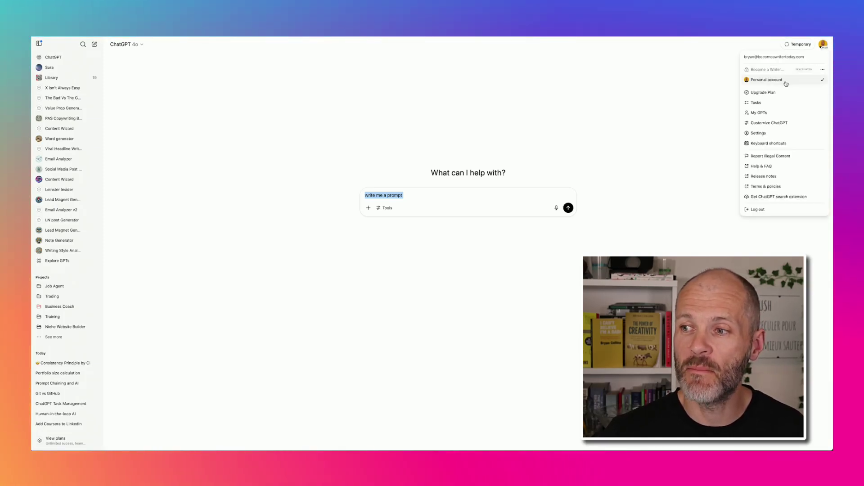
left_click(775, 92)
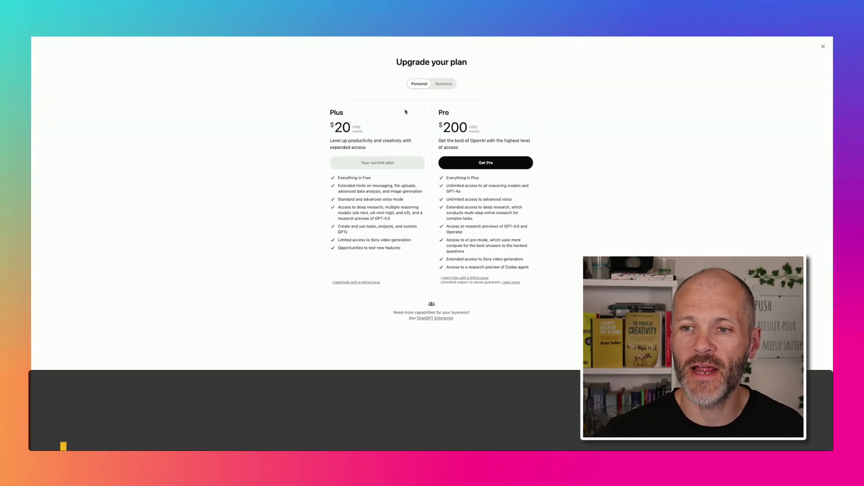
left_click_drag(405, 112, 362, 131)
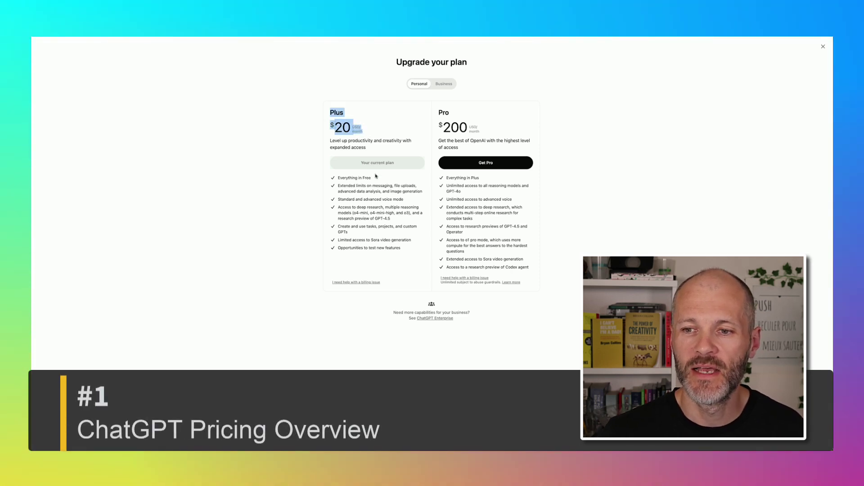
left_click_drag(367, 185, 388, 192)
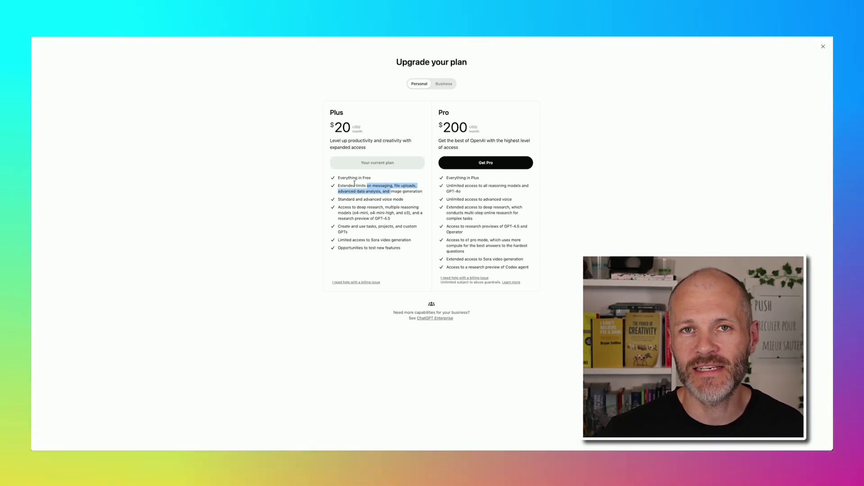
left_click_drag(354, 185, 395, 227)
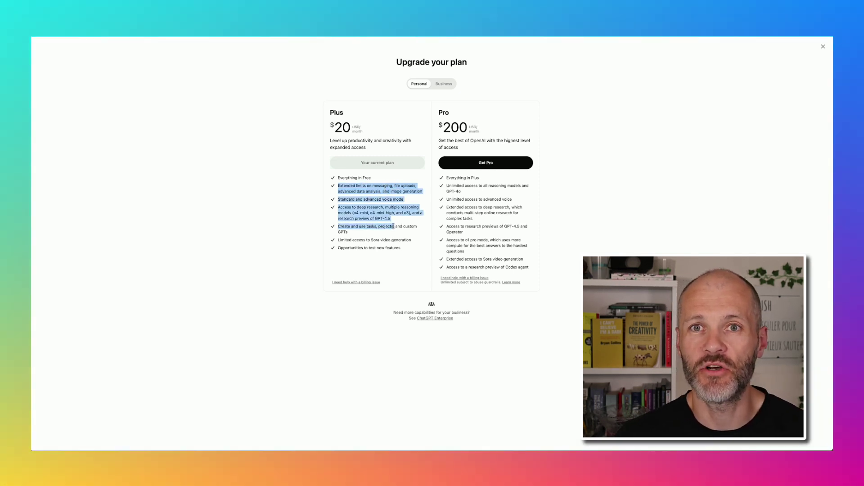
left_click(823, 47)
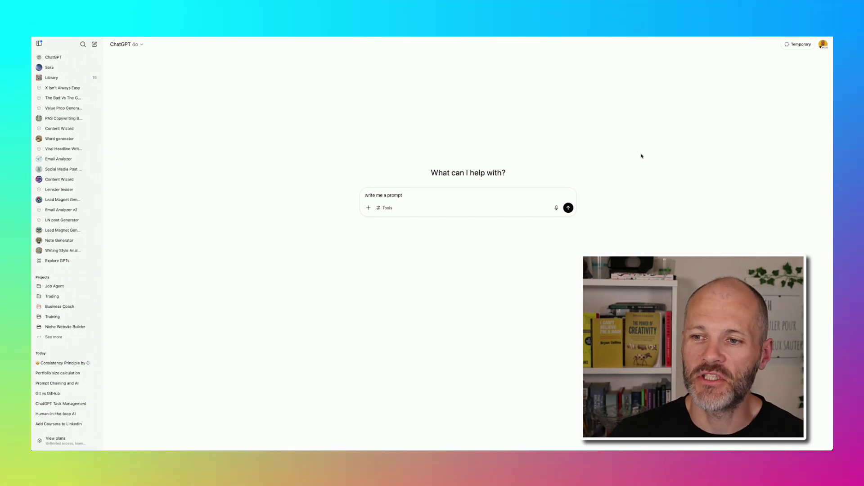
- Go to Settings > Personalization and open the Custom instructions form
left_click(822, 45)
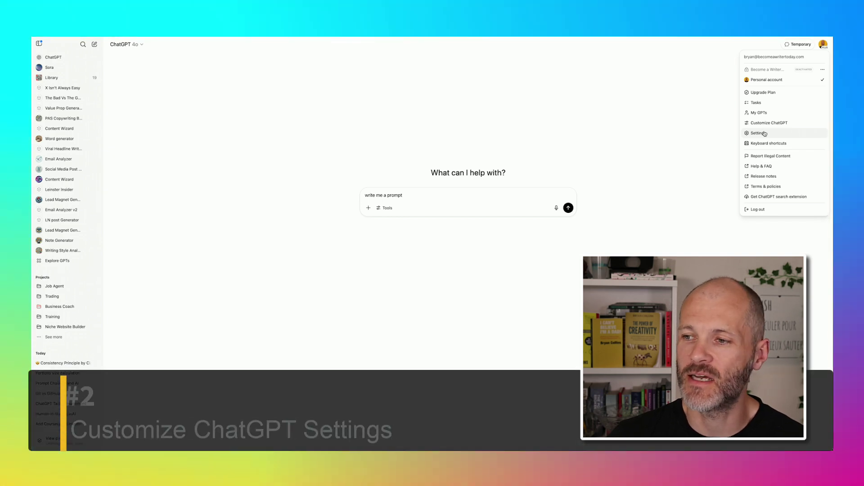
left_click(759, 134)
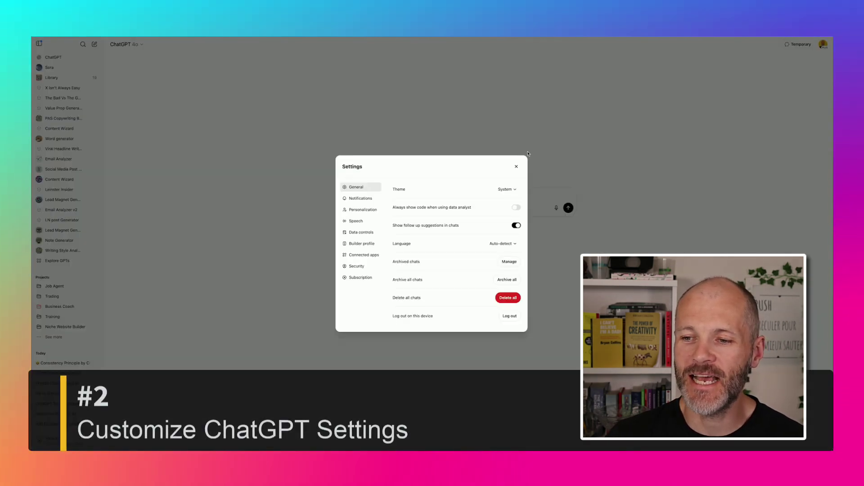
left_click(357, 198)
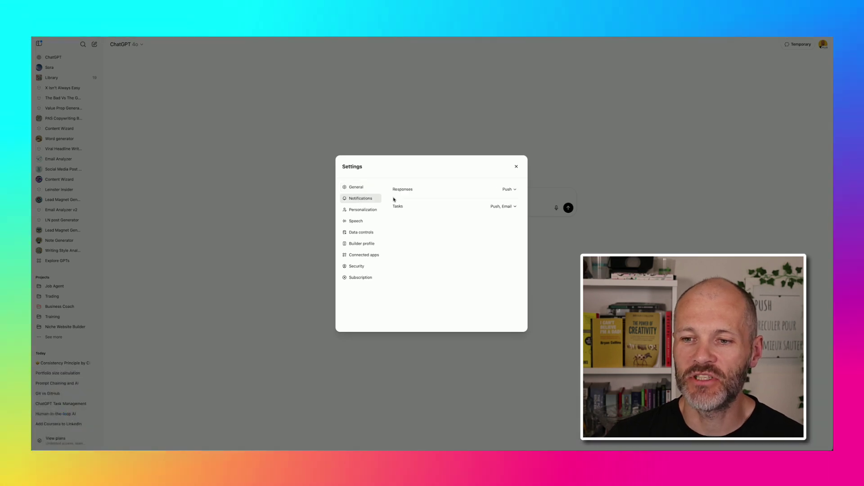
left_click(370, 210)
left_click(440, 205)
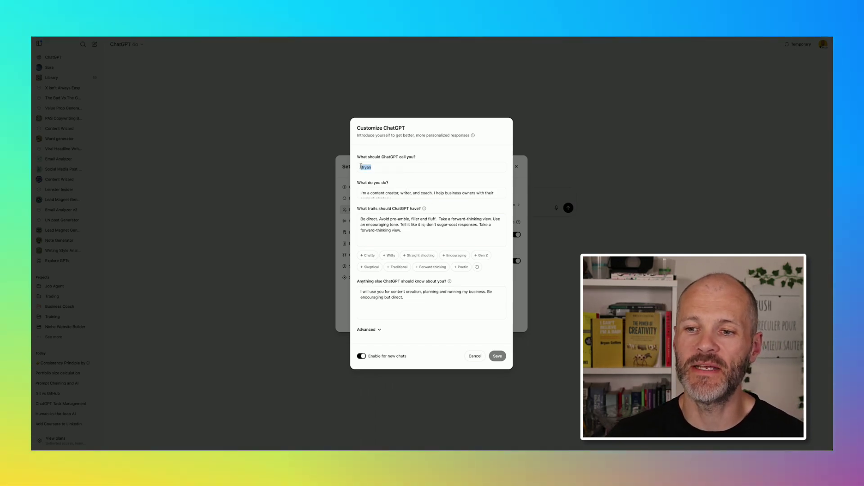
- Review the existing role description and traits text in the custom instructions
left_click(450, 194)
left_click_drag(450, 198, 352, 188)
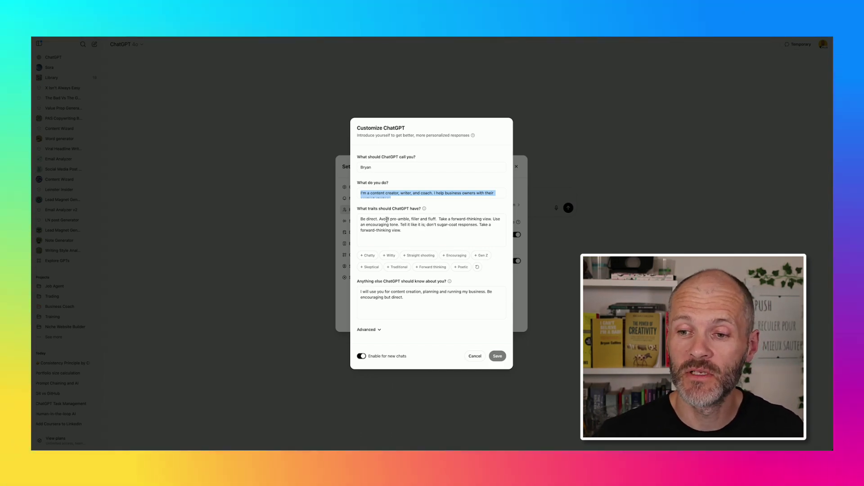
left_click_drag(387, 220, 491, 225)
left_click(452, 220)
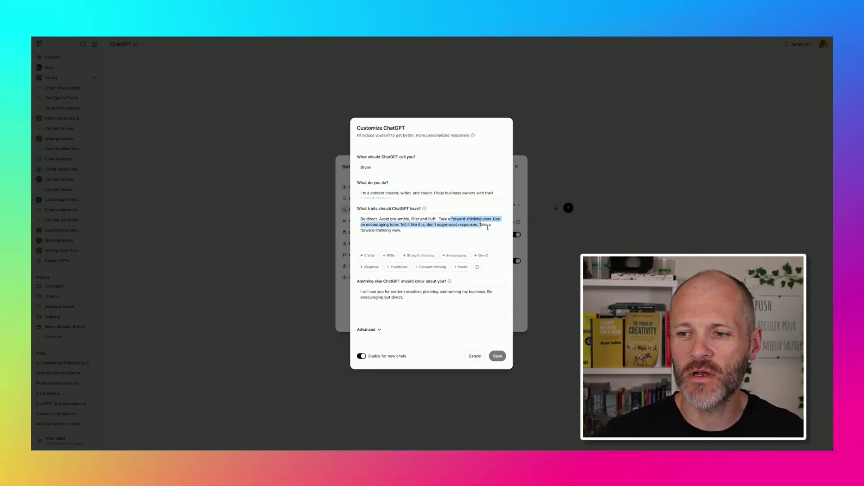
left_click(462, 230)
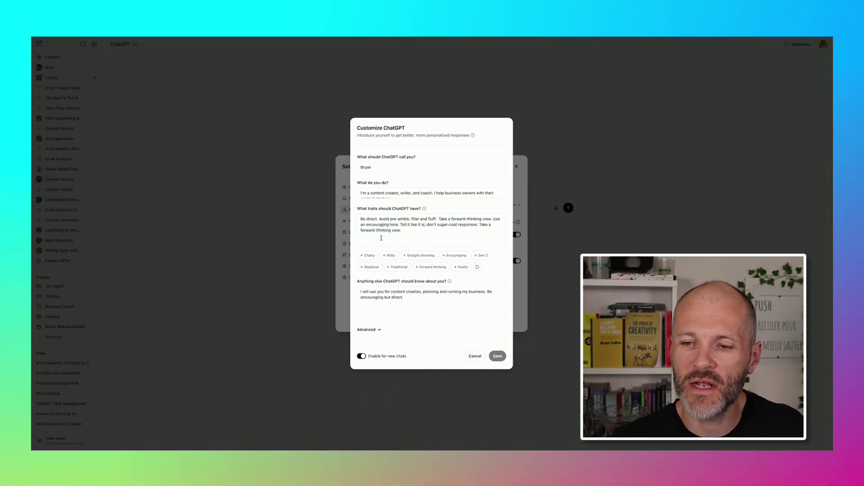
left_click_drag(358, 220, 405, 231)
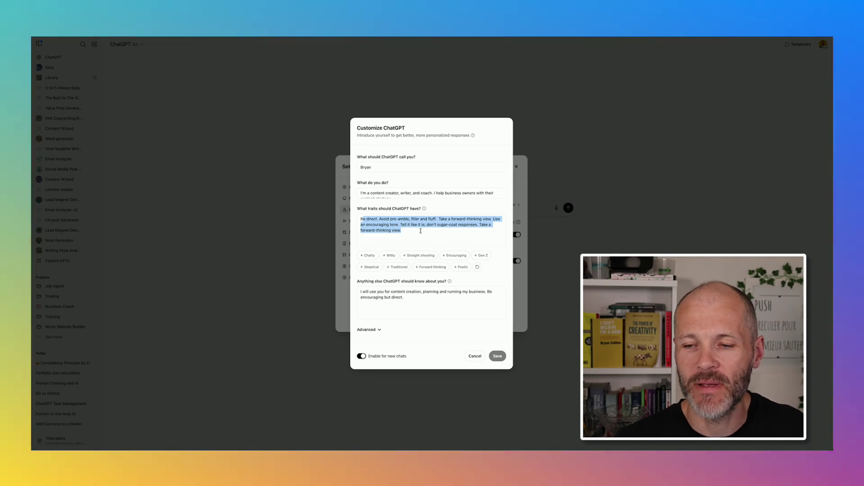
left_click(423, 231)
left_click_drag(398, 230, 360, 213)
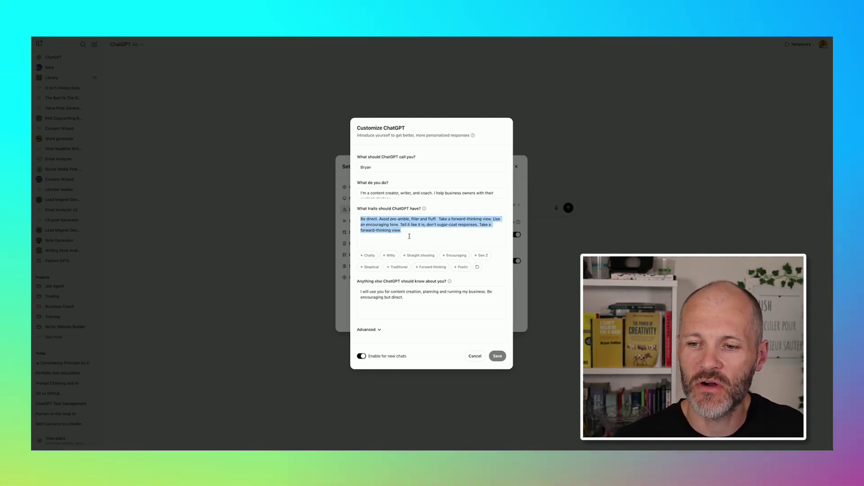
- Add the Witty and Encouraging traits, delete them again, and expand Advanced
left_click(389, 255)
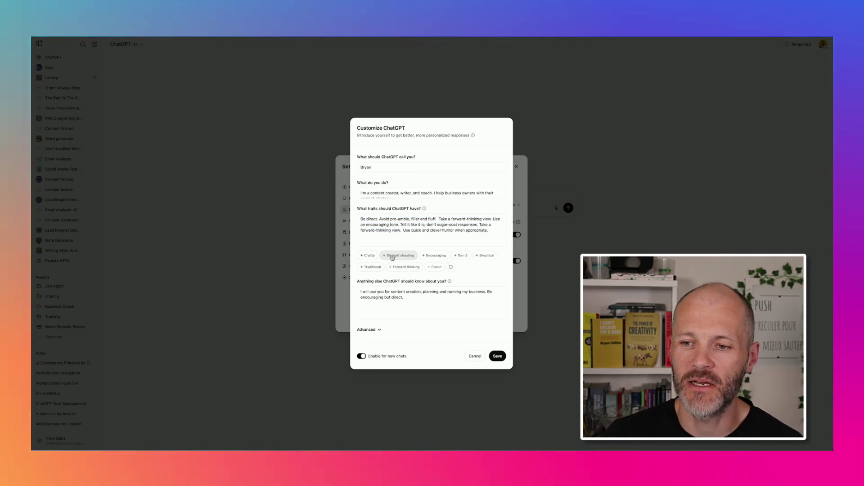
left_click(434, 255)
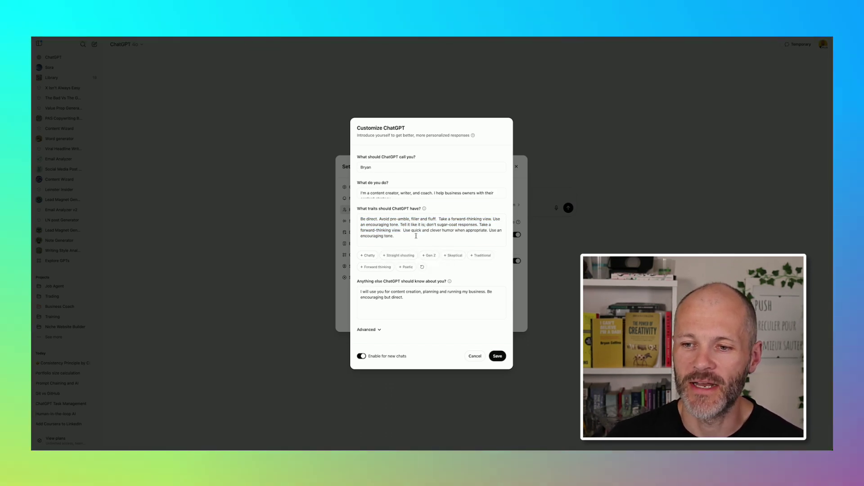
left_click(403, 231, "shift")
key("BackSpace")
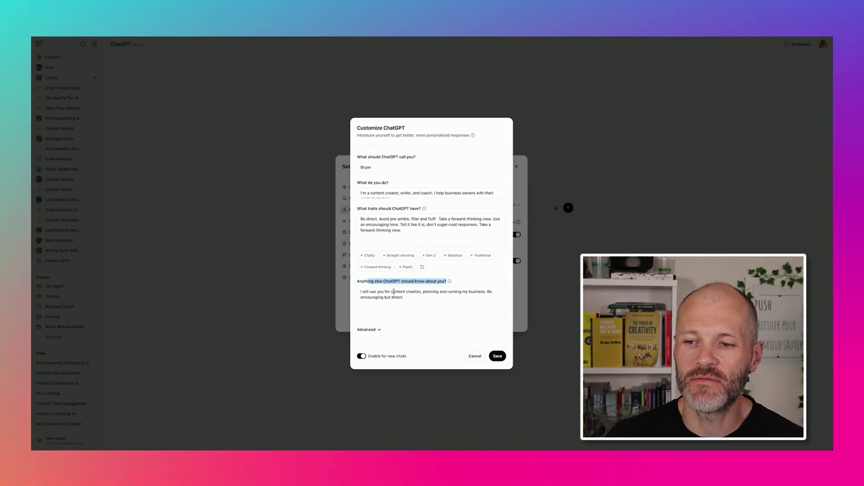
left_click(378, 329)
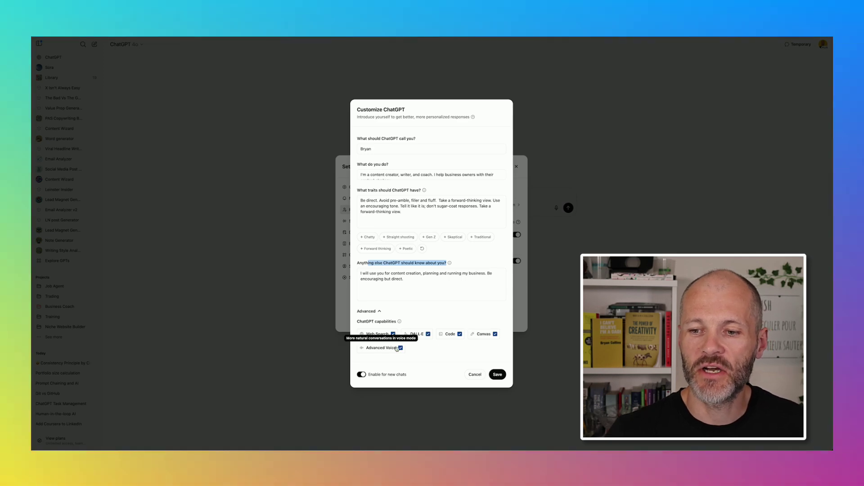
- Discard the unsaved custom instruction edits and review the Builder profile settings
left_click(475, 374)
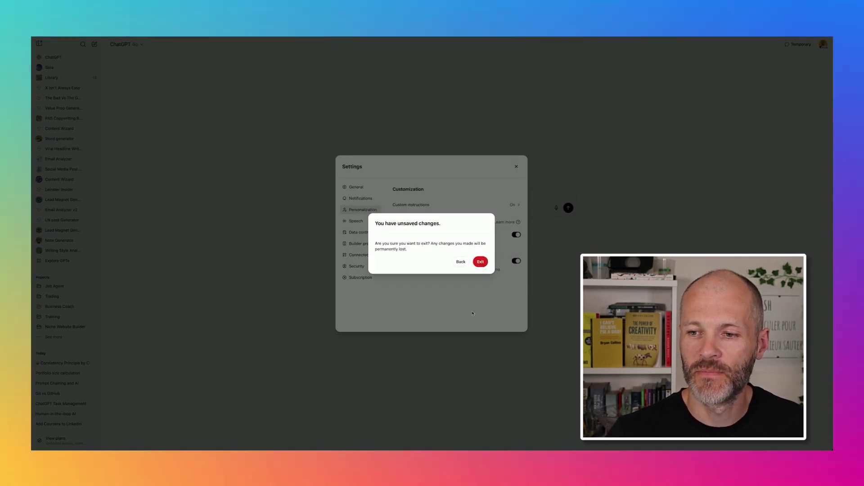
left_click(480, 262)
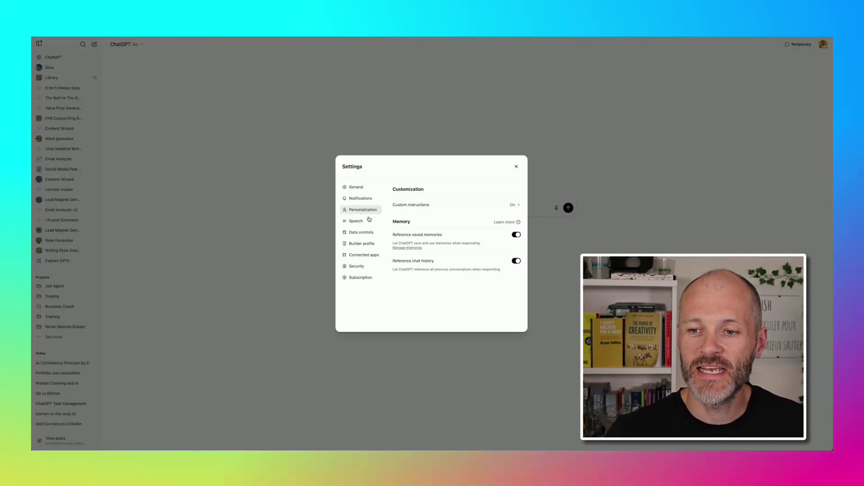
left_click(363, 244)
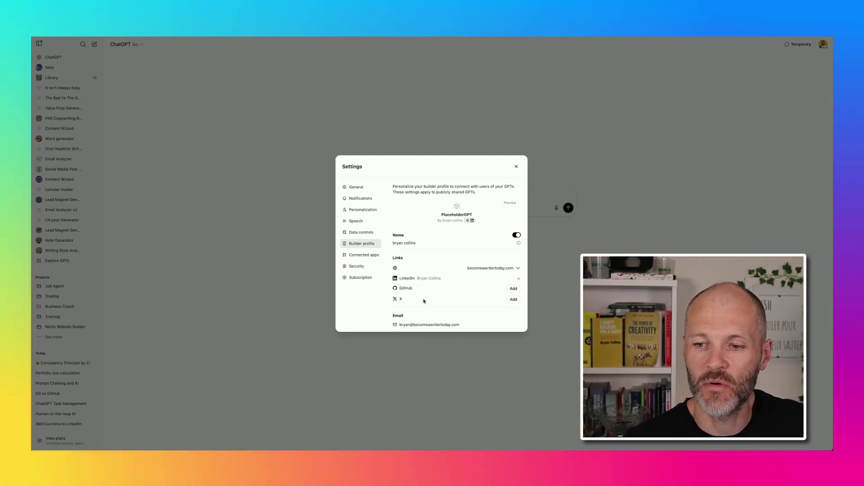
scroll(412, 247, "down", 1)
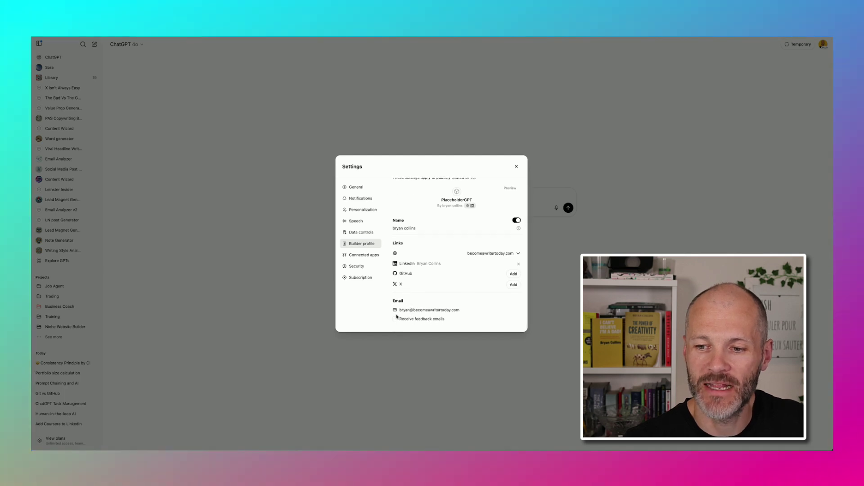
scroll(459, 262, "up", 1)
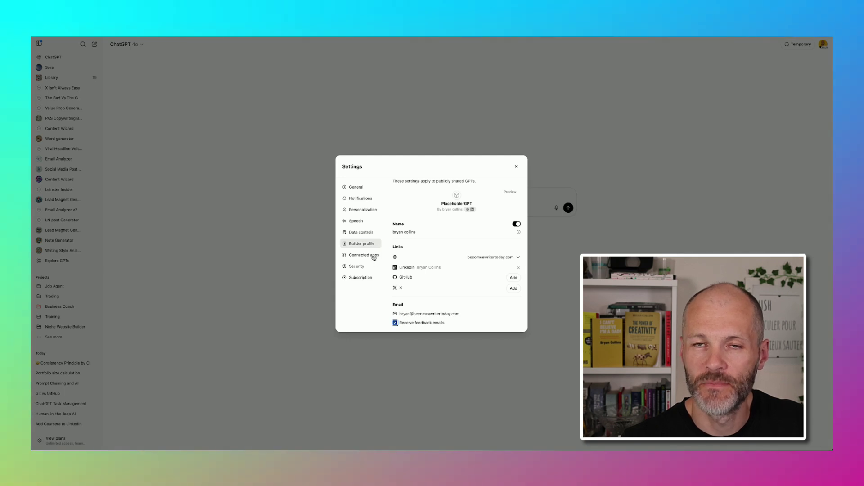
- Review Connected apps (Google Drive, OneDrive, GitHub), then close Settings
left_click(373, 257)
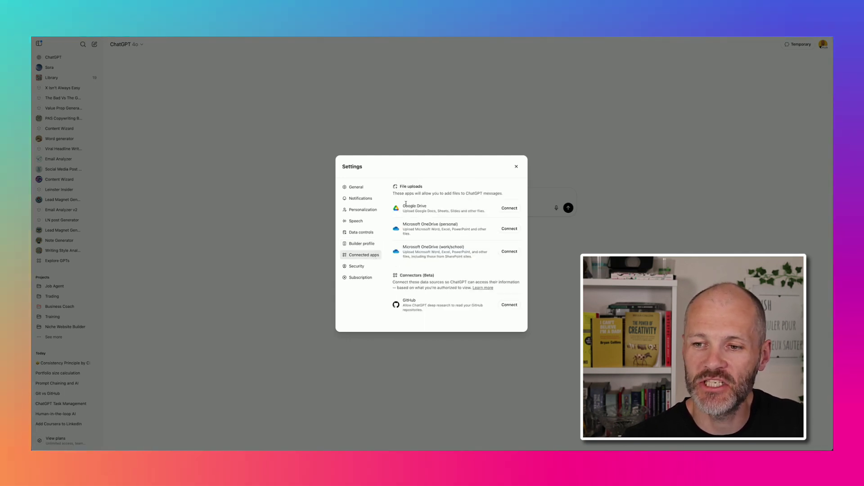
left_click_drag(406, 206, 439, 209)
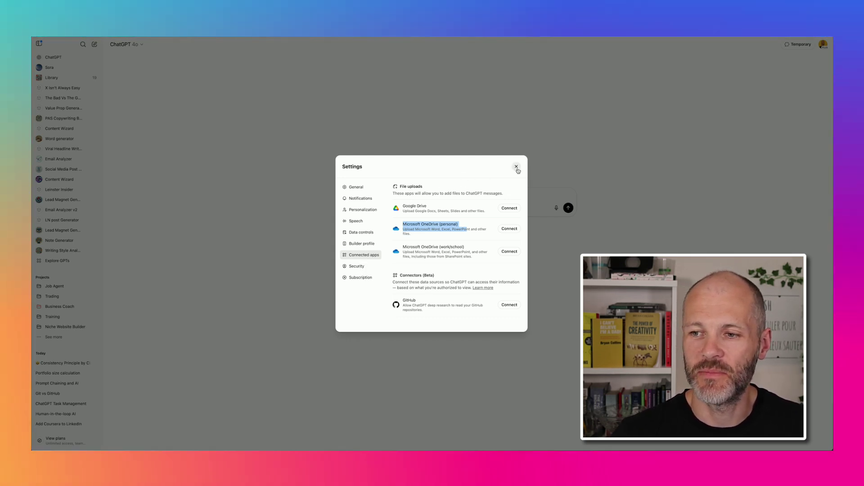
left_click(517, 168)
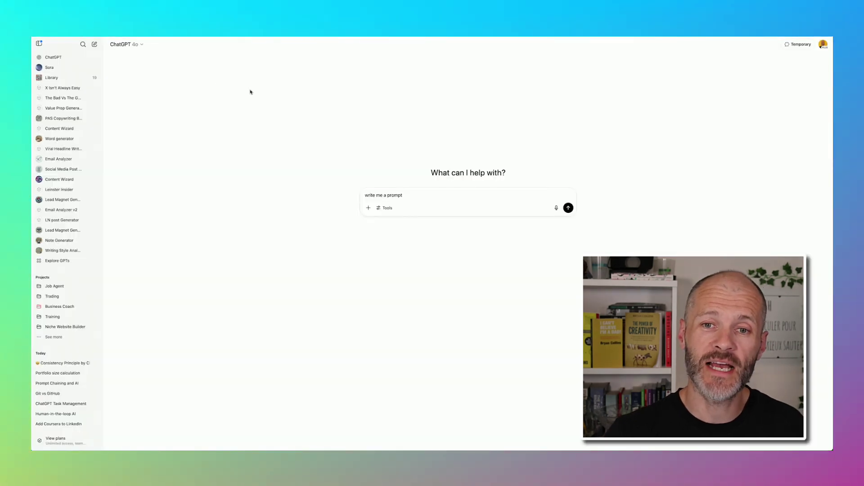
- Choose GPT-4.5 under More models in the model selector
left_click(137, 45)
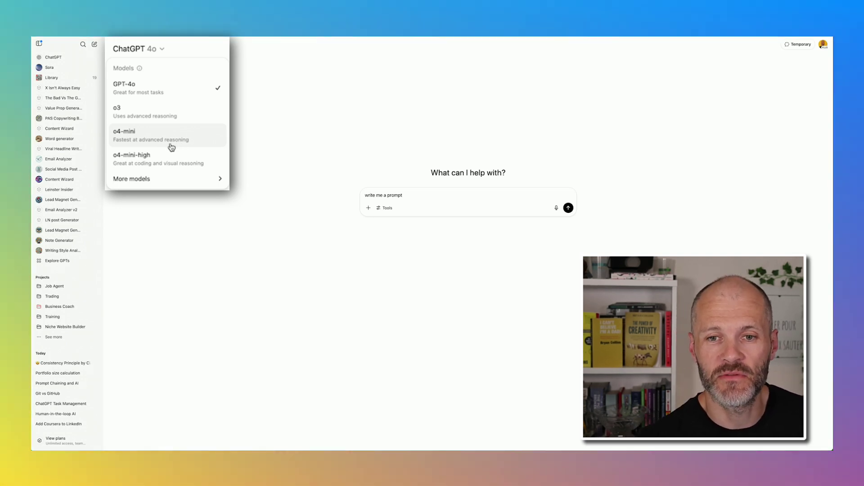
mouse_move(166, 182)
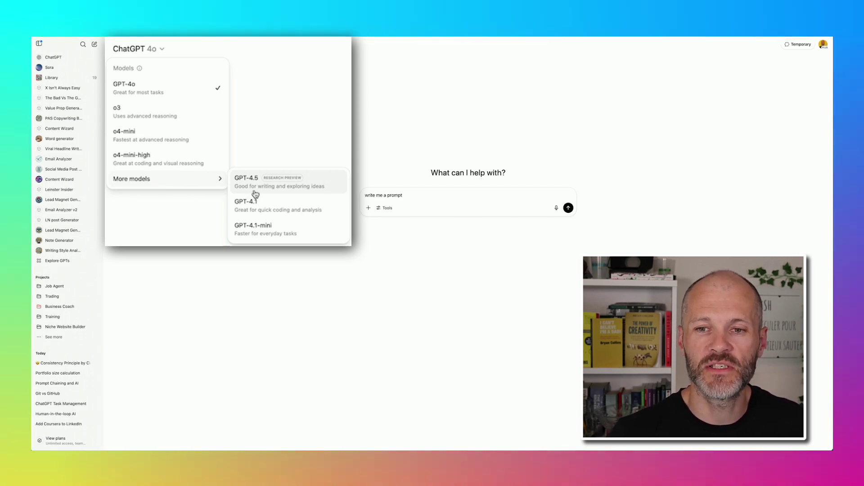
left_click(255, 191)
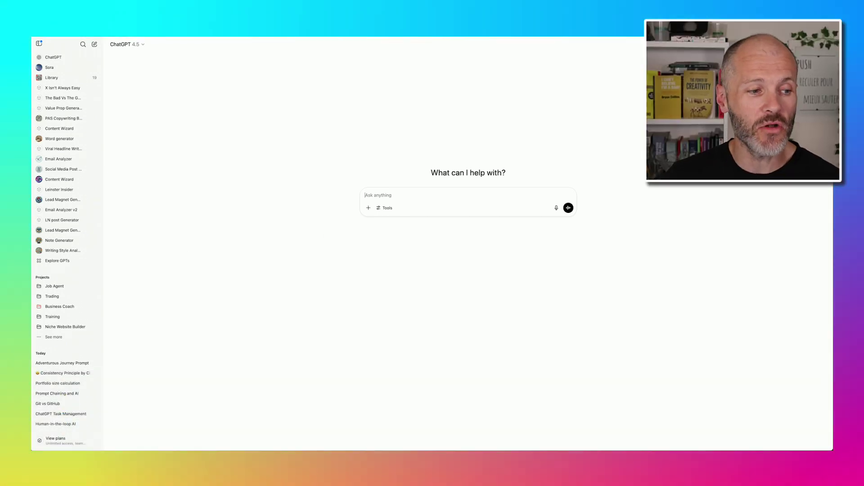
- Paste the four-line prompt template and review its task and context lines
type("You're a [role] who [key characteristic]. I need [specific task] for [target audience/purpose]. Here's my [context/examples]. Please format the output as [desired format].")
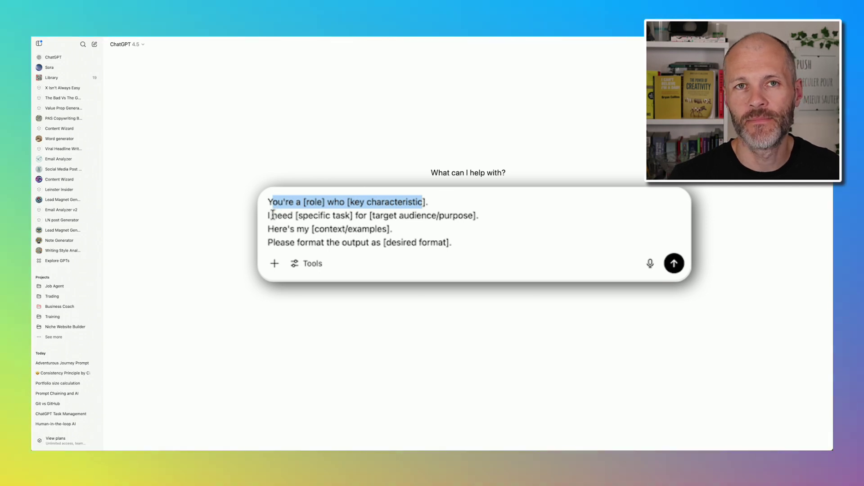
left_click_drag(274, 215, 302, 215)
left_click_drag(480, 215, 332, 216)
left_click(413, 229)
left_click_drag(412, 229, 276, 228)
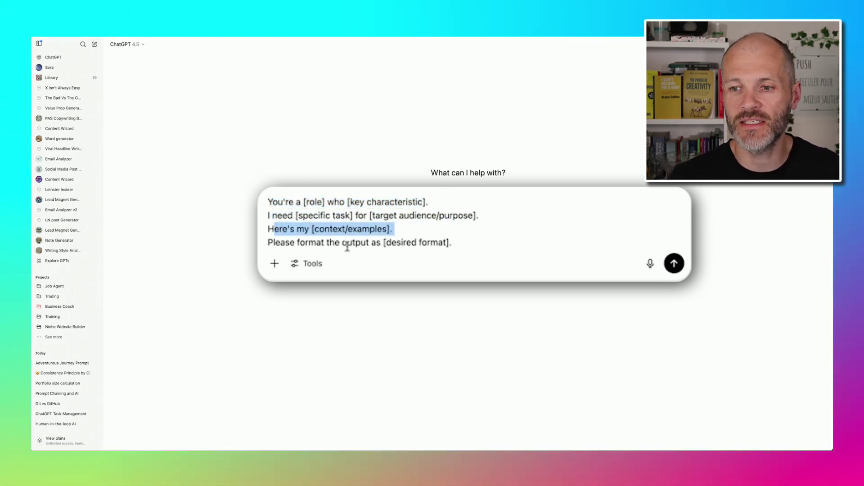
left_click_drag(453, 243, 304, 200)
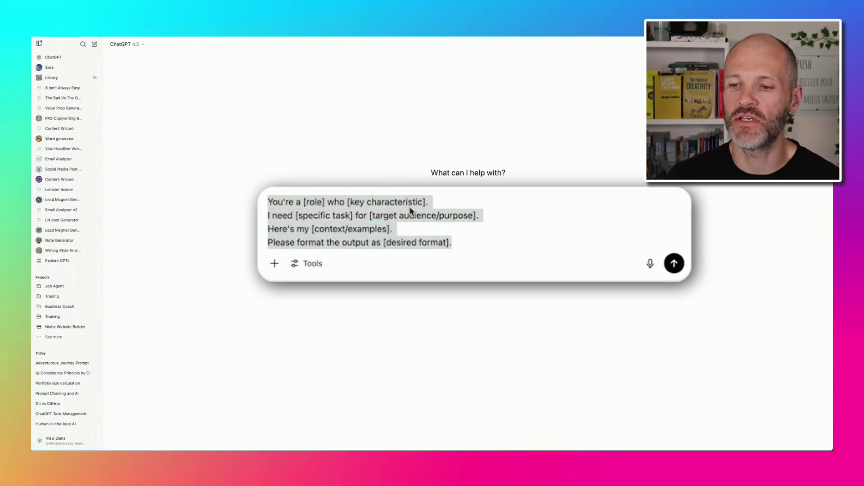
- Replace the template with the full LinkedIn prompt asking for 5 attention-grabbing hooks
key("ctrl+a")
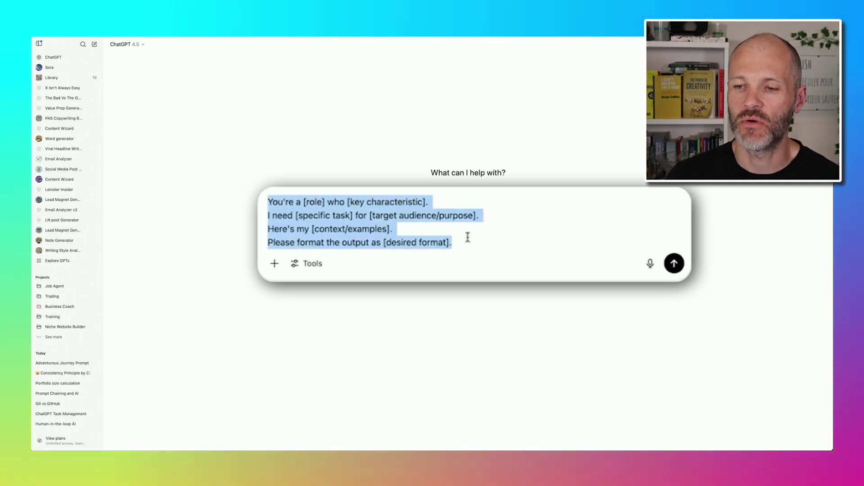
type("\"You're a copywriter who specializes in viral LinkedIn content. I need 5 attention-grabbing hooks for LinkedIn posts about my journey as a creative professional adopting AI tools. My audience consists of professionals in creative industries who want to stay ahead of tech trends. Each hook should lead into a story about overcoming initial AI skepticism. Please format each hook as a single punchy sentence, numbered 1-5, with a brief explanation of why it would work well on LinkedIn's algorithm.\"")
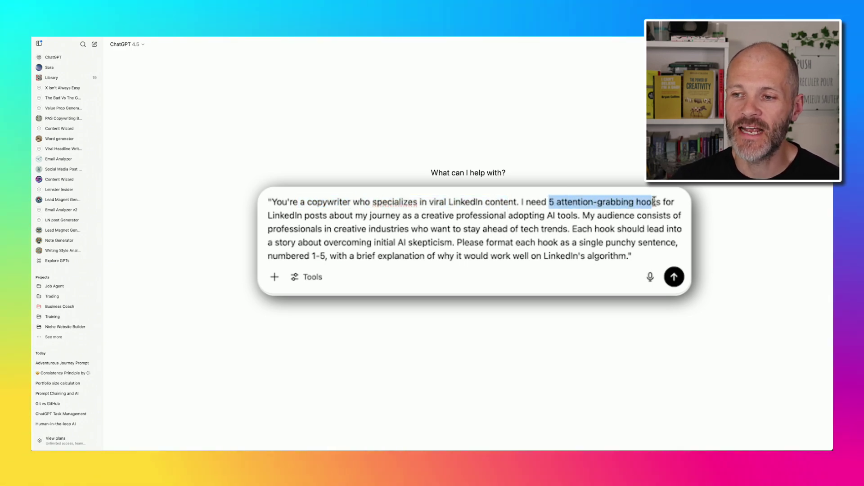
left_click_drag(658, 201, 346, 212)
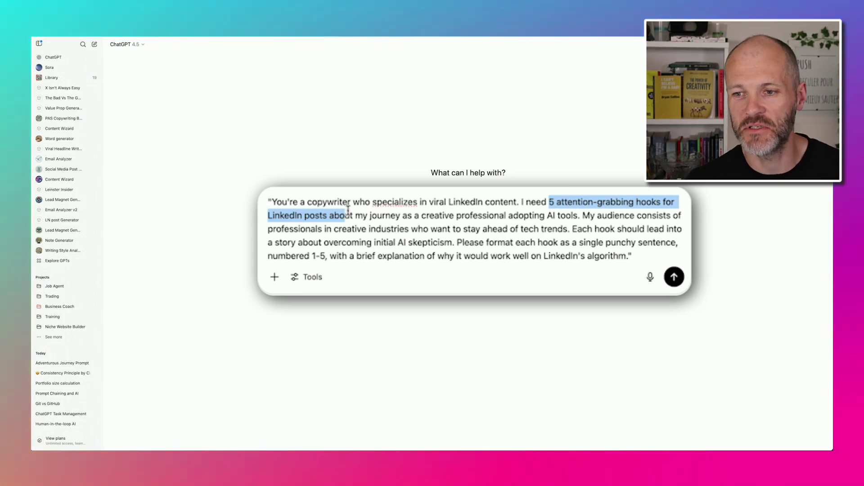
left_click(424, 215)
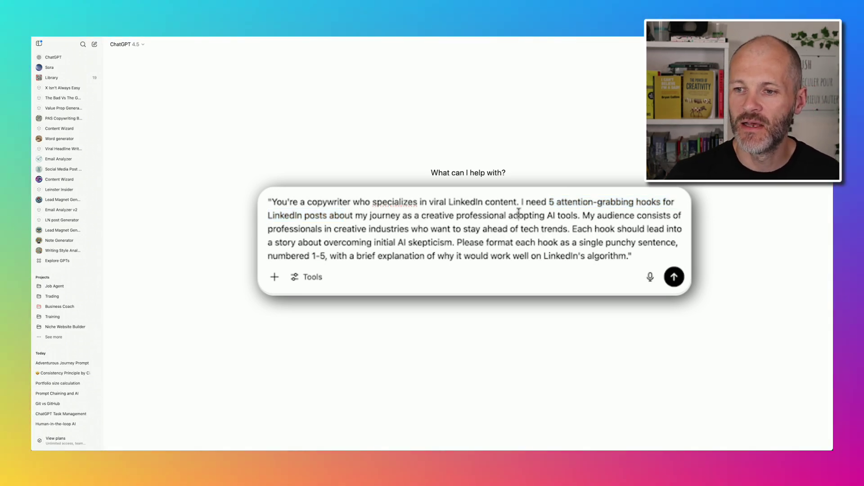
left_click_drag(578, 210, 446, 209)
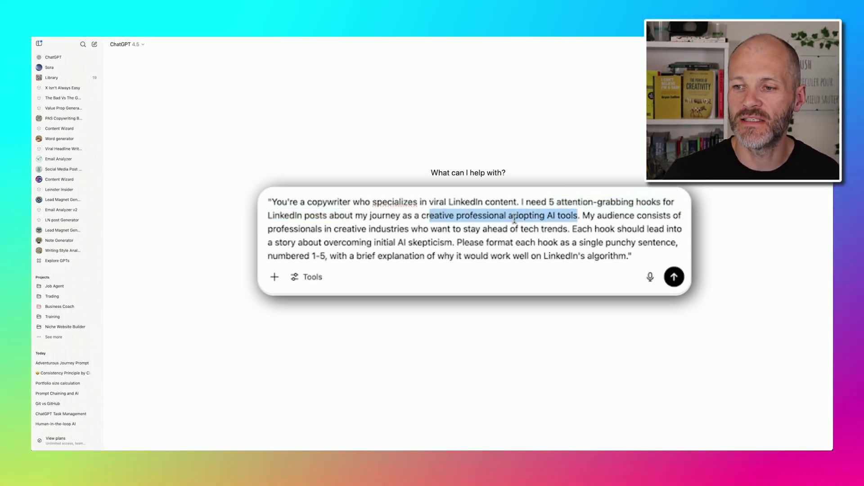
left_click_drag(598, 214, 569, 230)
left_click_drag(474, 242, 631, 261)
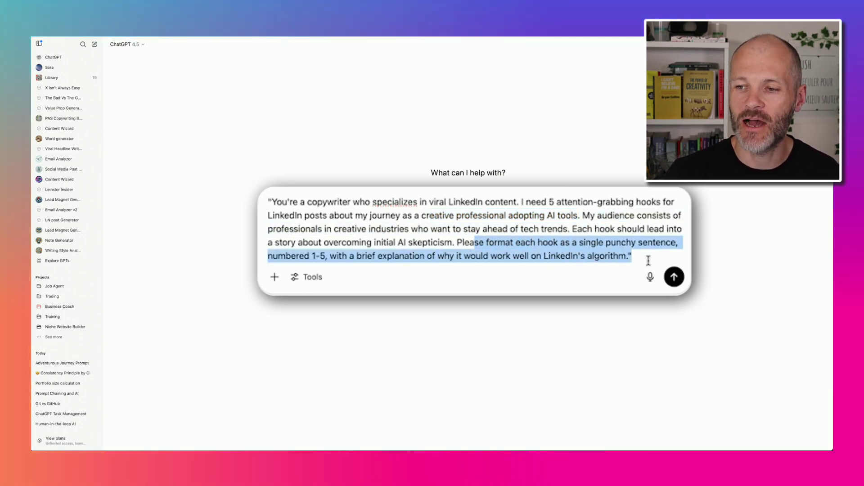
- Send the LinkedIn hooks prompt to GPT-4.5 and review the streamed hooks
left_click(673, 280)
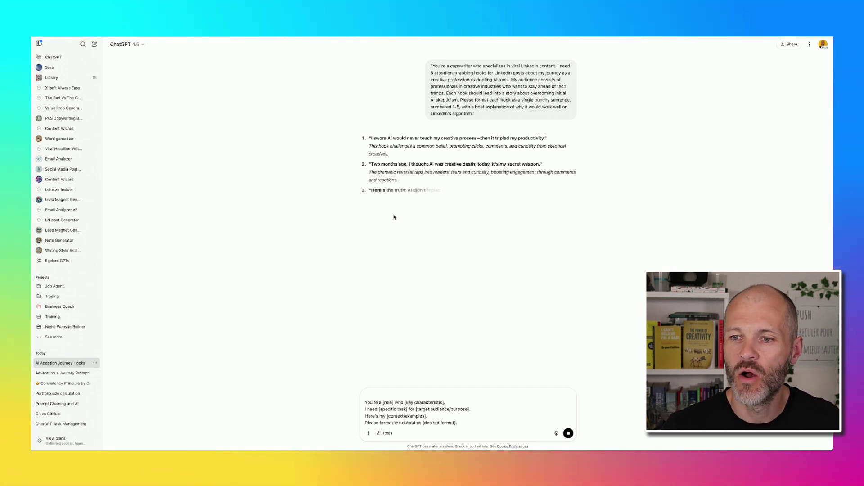
left_click_drag(357, 136, 532, 214)
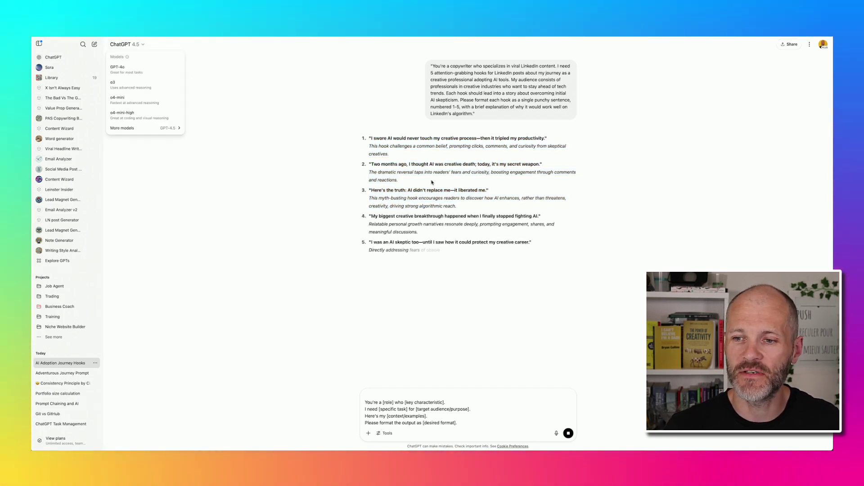
- Switch to GPT-4o, hide the chat list, and resend the same LinkedIn prompt
left_click_drag(476, 114, 422, 67)
key("ctrl+c")
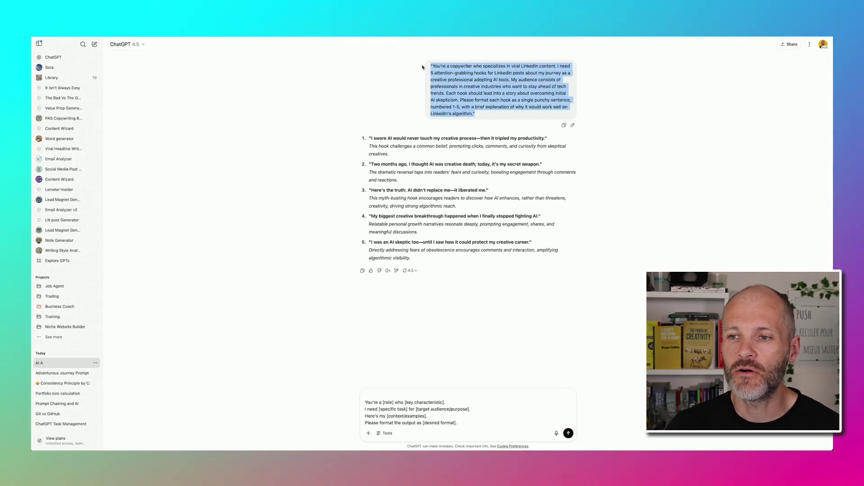
left_click(138, 45)
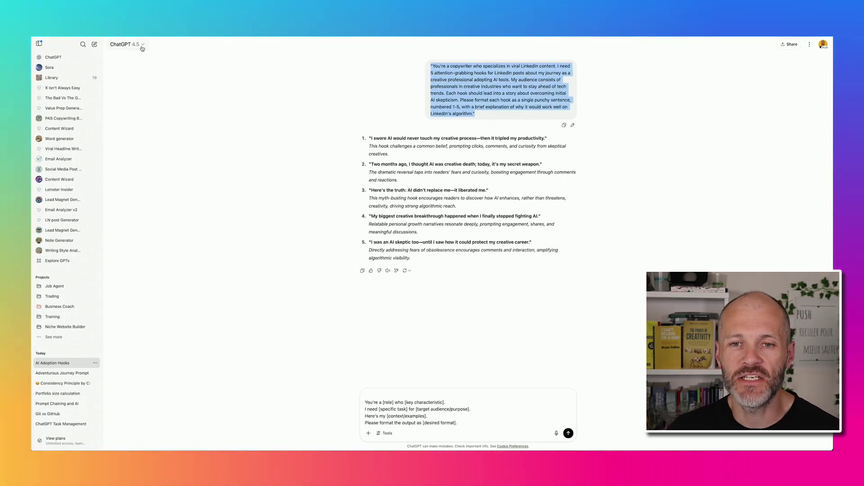
left_click(118, 68)
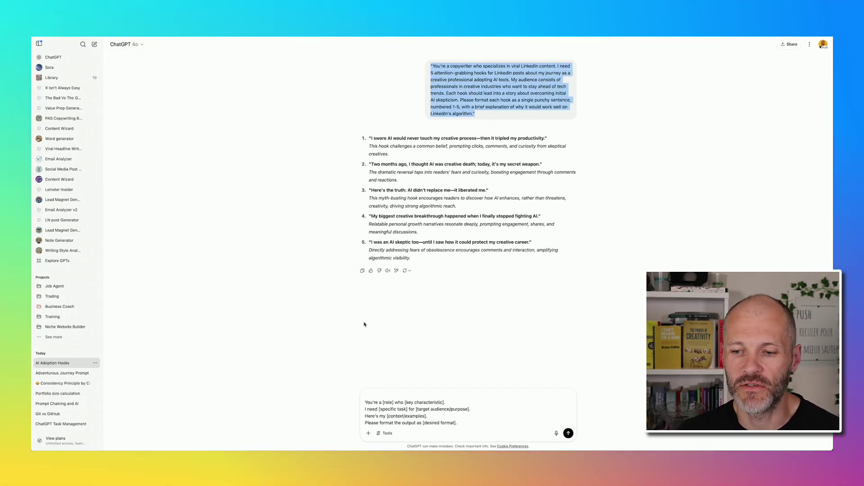
key("ctrl+shift+o")
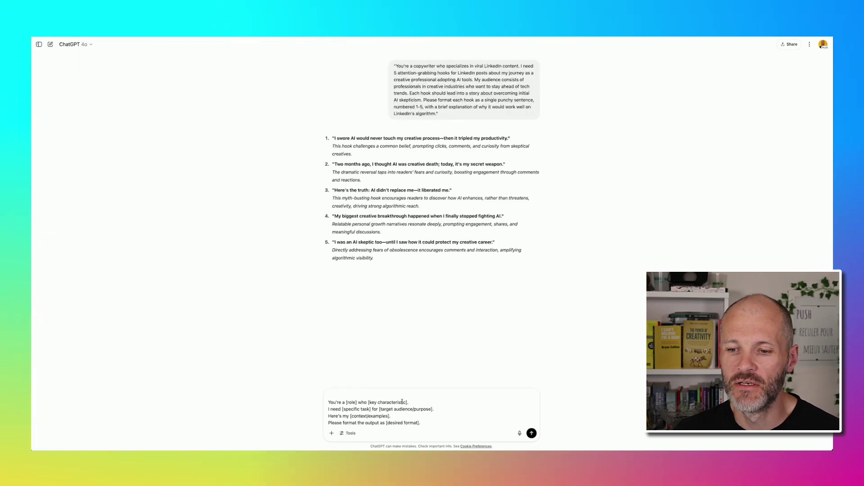
key("ctrl+a")
key("ctrl+v")
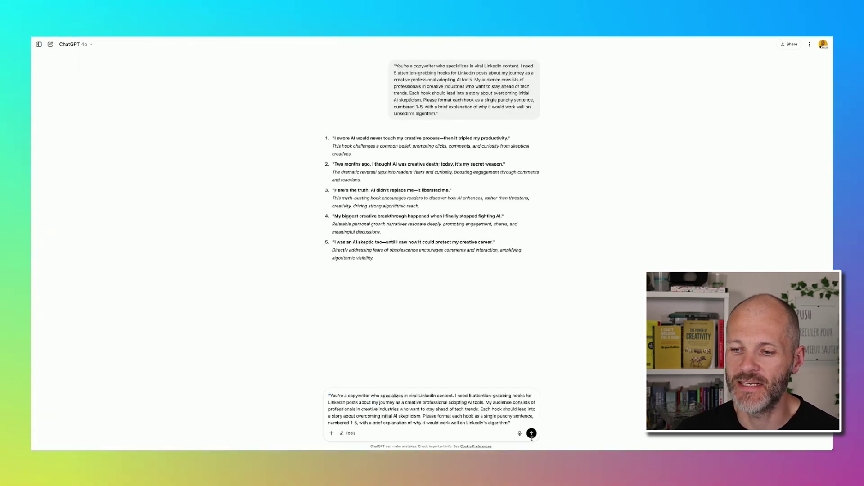
left_click(532, 434)
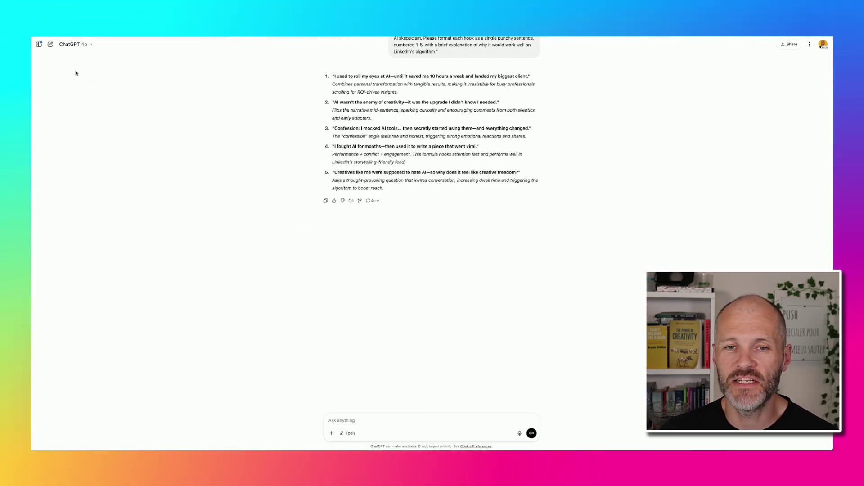
- Show the chat list again and scroll through GPT-4o's five numbered hooks
left_click(39, 45)
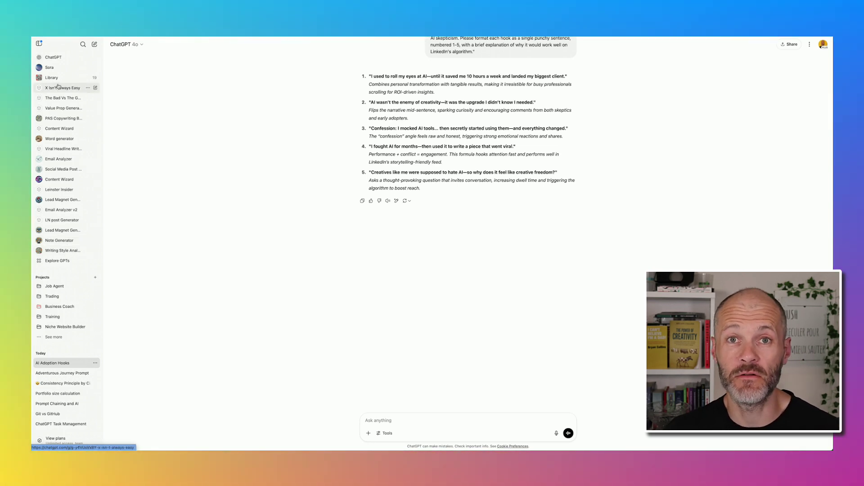
scroll(71, 187, "down", 1)
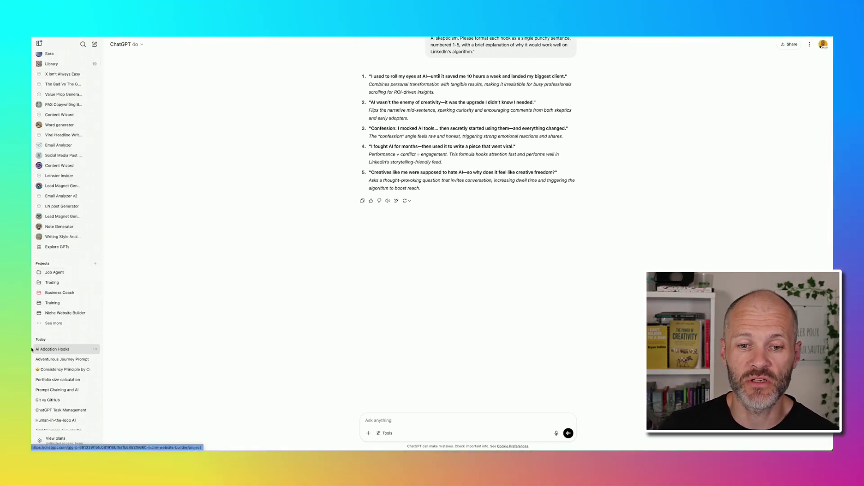
scroll(42, 355, "down", 4)
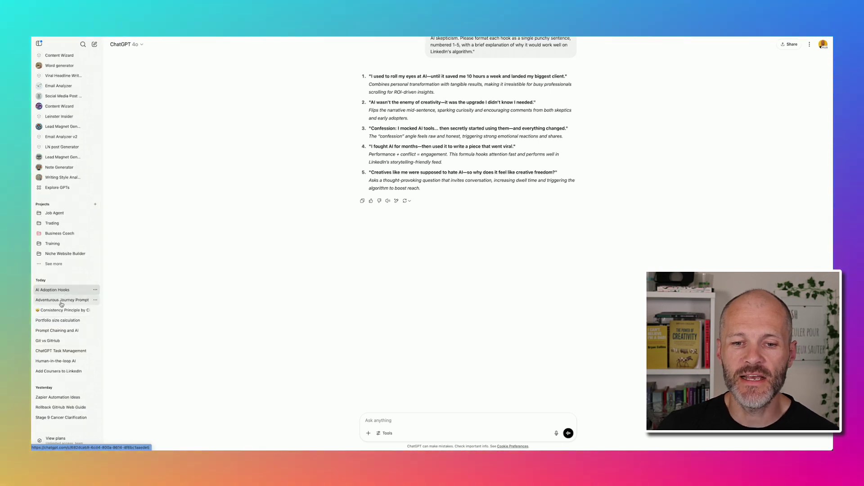
scroll(65, 335, "down", 1)
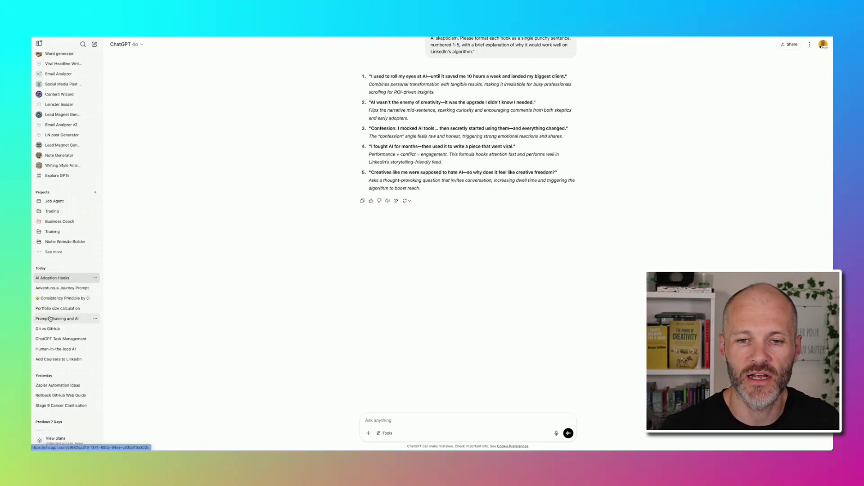
scroll(49, 319, "down", 10)
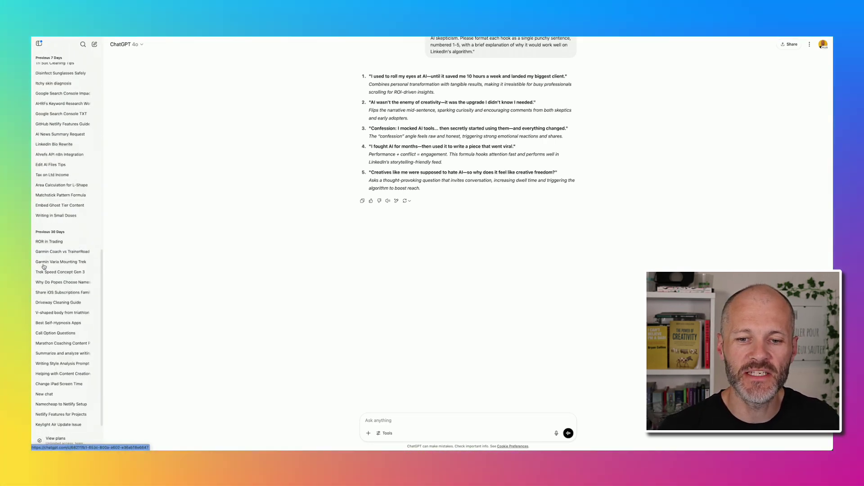
scroll(44, 266, "down", 7)
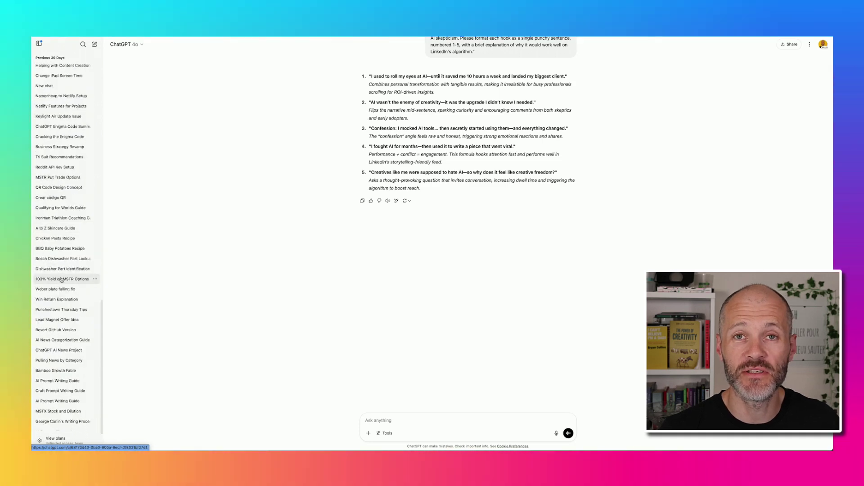
scroll(61, 280, "up", 17)
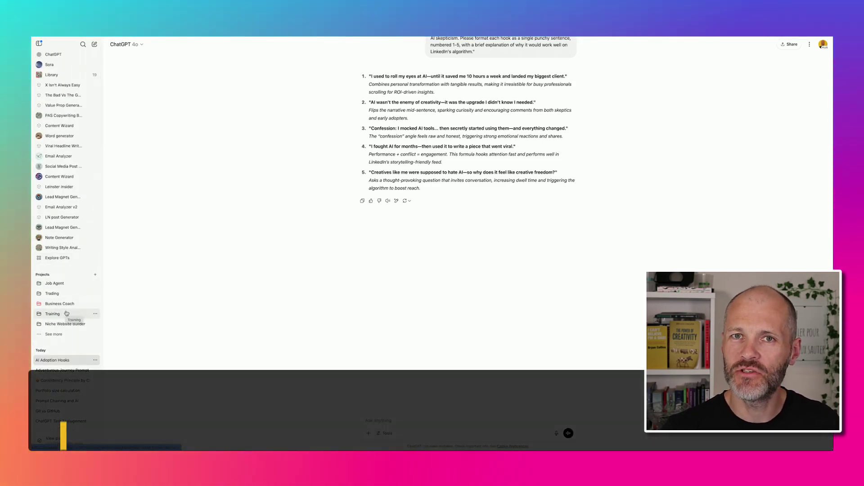
scroll(66, 314, "down", 1)
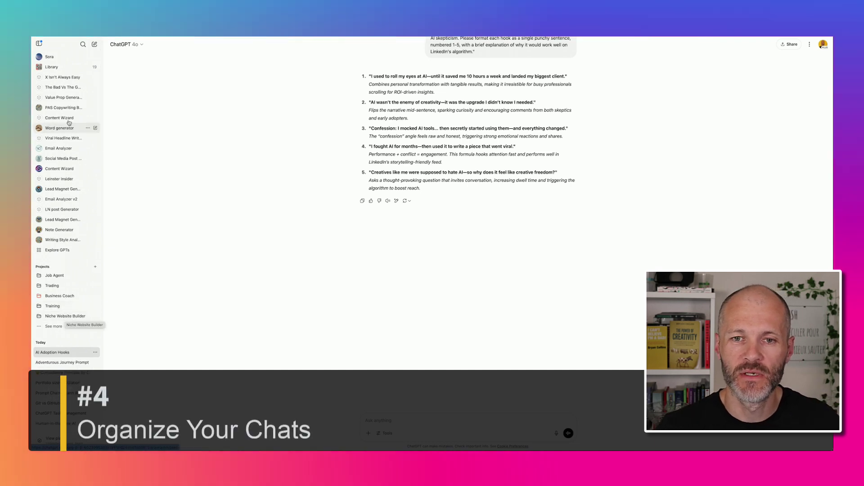
- Briefly open chat search, close it, then open the Consistency Principle chat
left_click(82, 44)
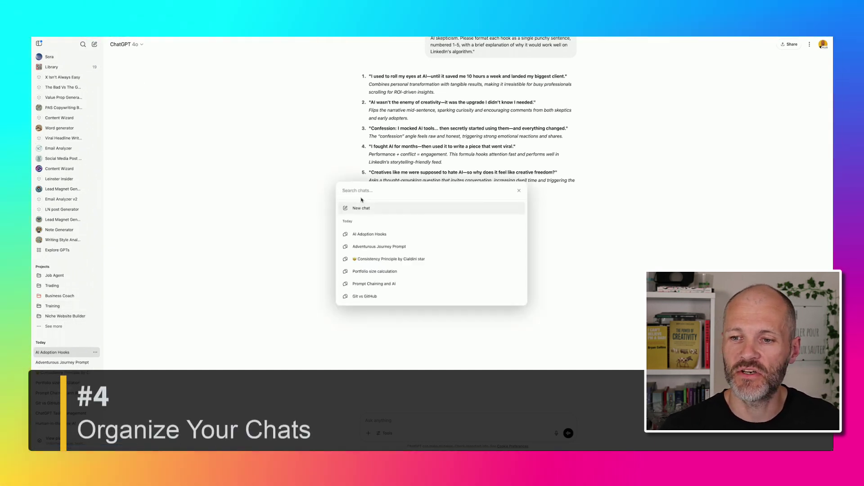
left_click(519, 190)
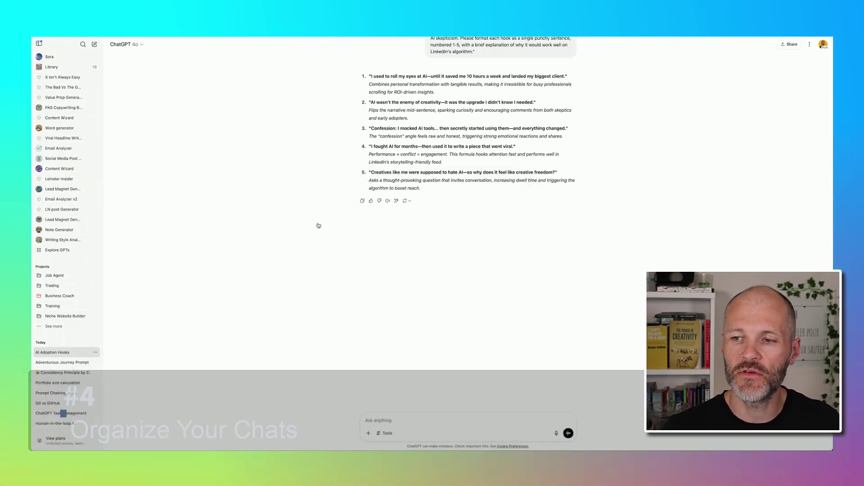
scroll(72, 342, "down", 2)
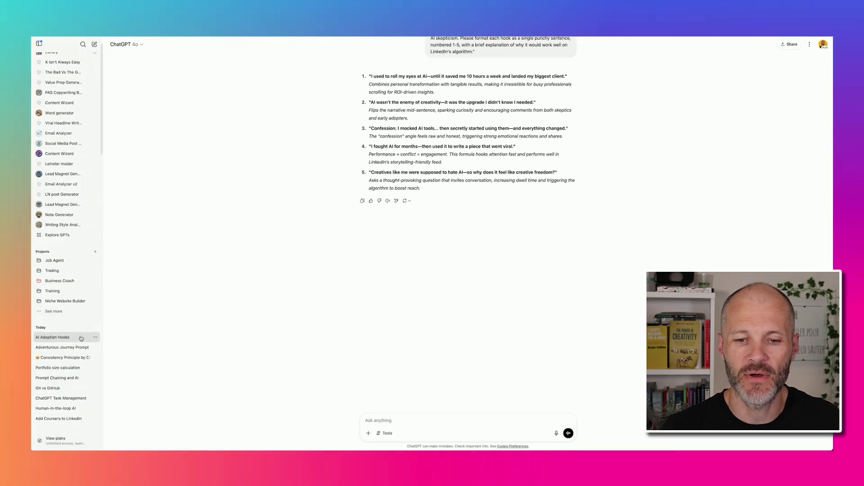
left_click(71, 359)
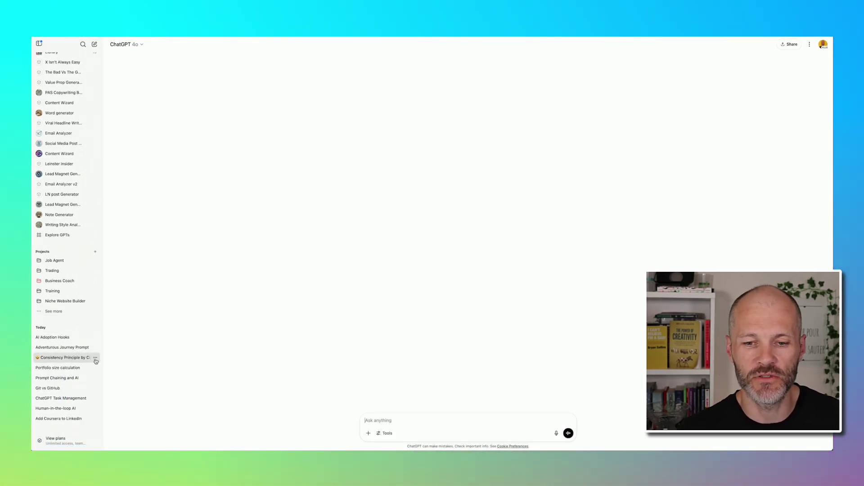
- Re-confirm the Consistency Principle chat's name through Rename so it heads today's chats
left_click(95, 358)
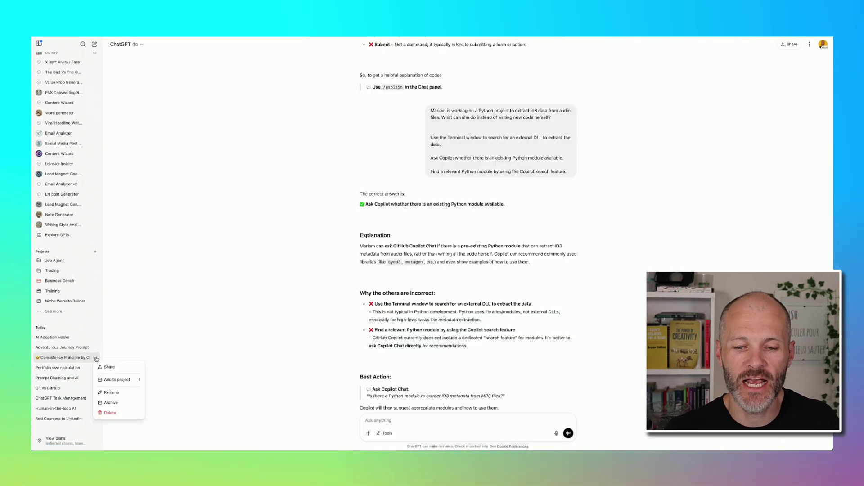
left_click(111, 393)
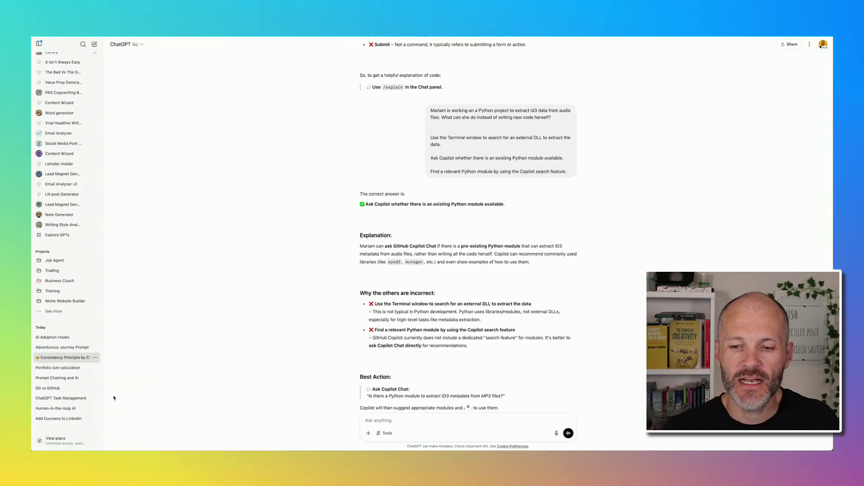
key("Home")
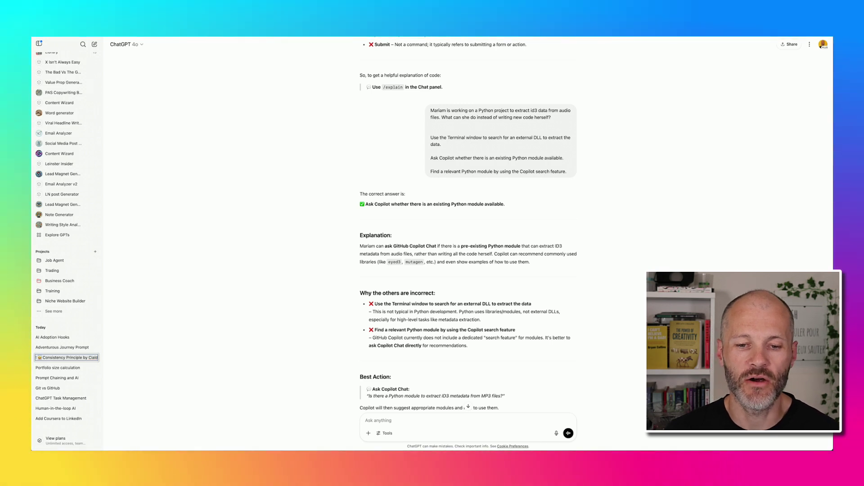
key("Return")
scroll(68, 359, "down", 1)
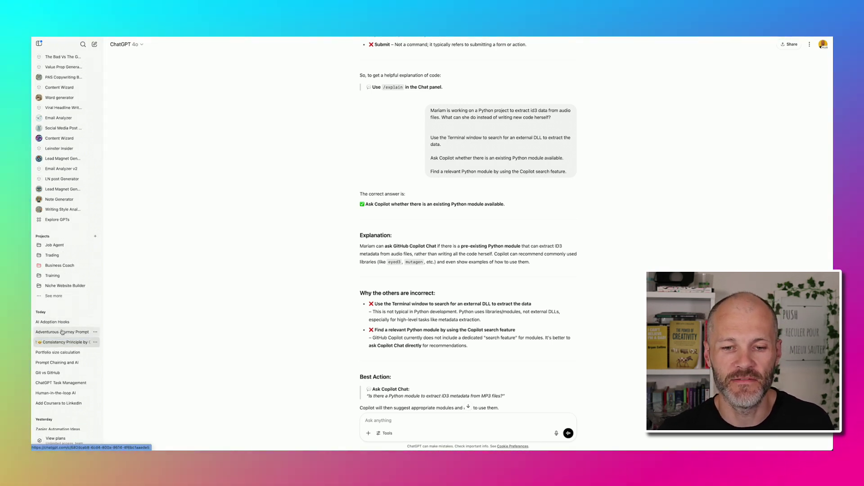
scroll(61, 325, "down", 3)
scroll(61, 333, "down", 5)
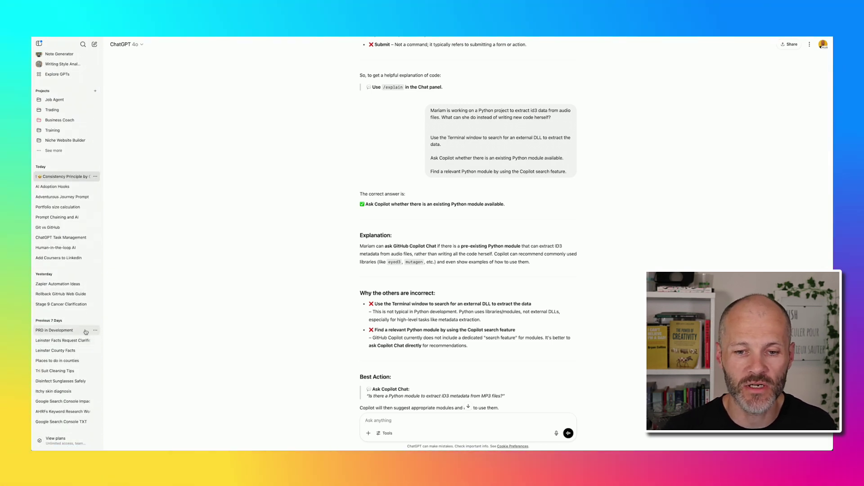
- Open the PRD in Development chat and send 'udpate this' to get a sharper PRD definition
left_click(95, 330)
key("Escape")
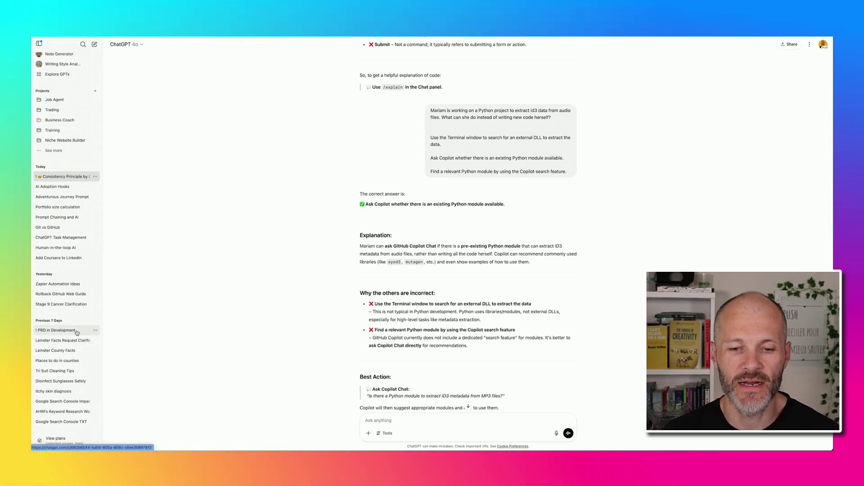
left_click(77, 331)
type("ud")
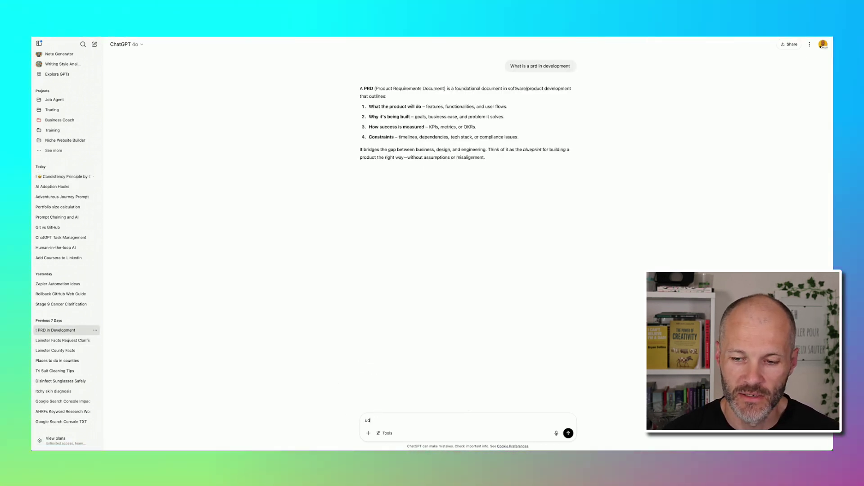
type("pate this")
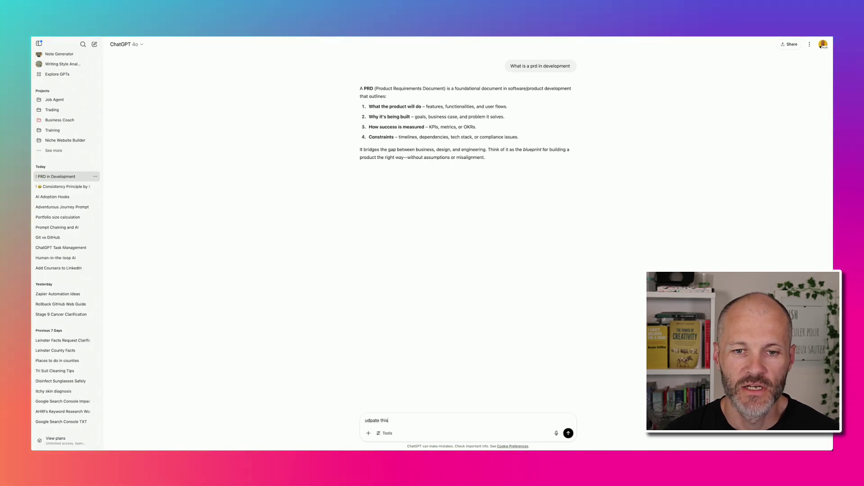
key("Return")
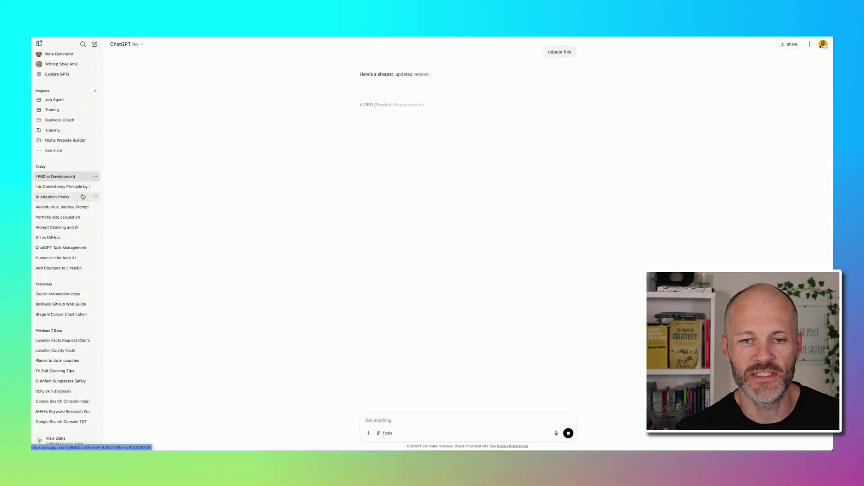
scroll(83, 197, "up", 1)
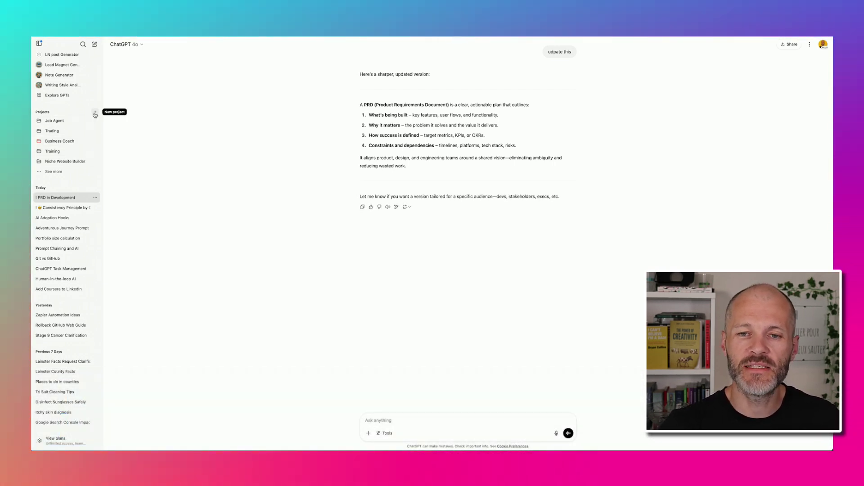
- Create a new project named 'My first project' and glance at its instructions panel
left_click(95, 113)
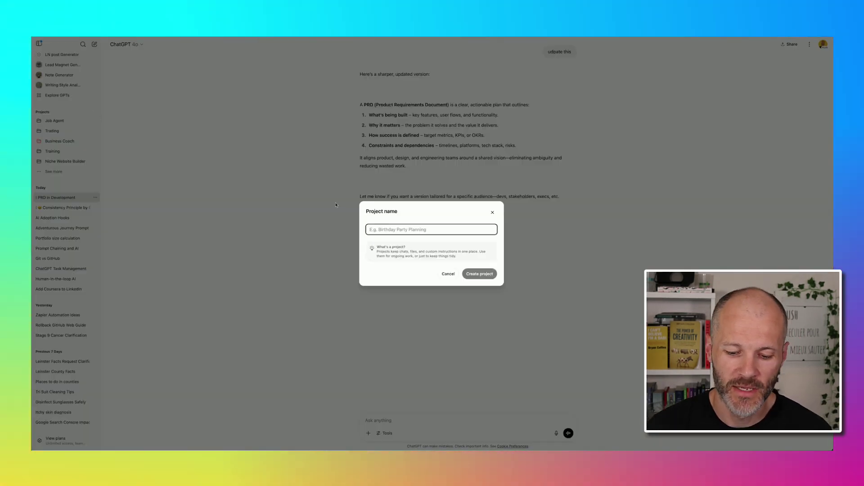
type("My first projecty")
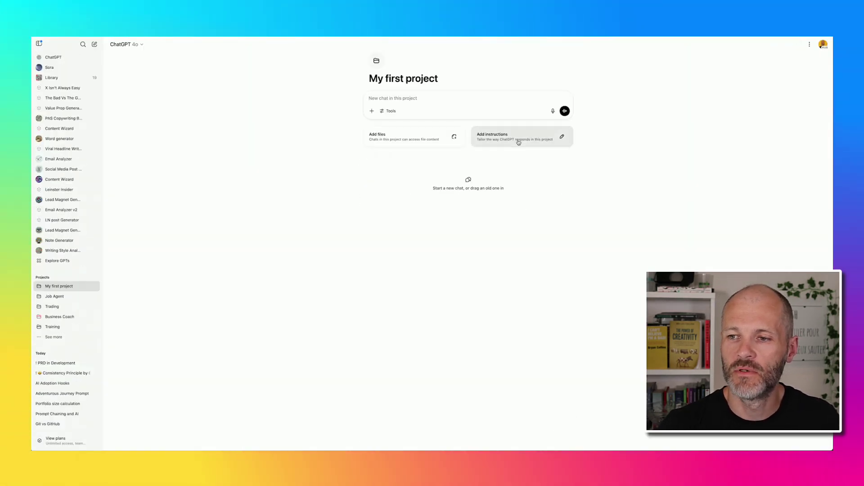
left_click(516, 142)
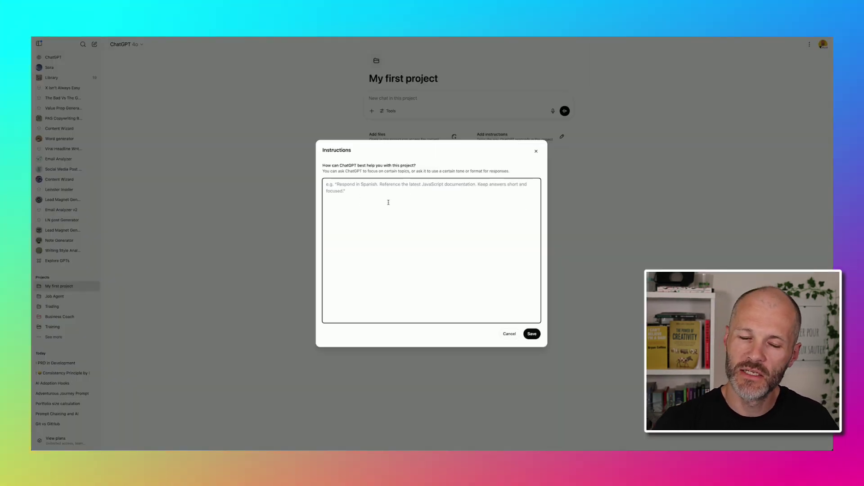
left_click(537, 151)
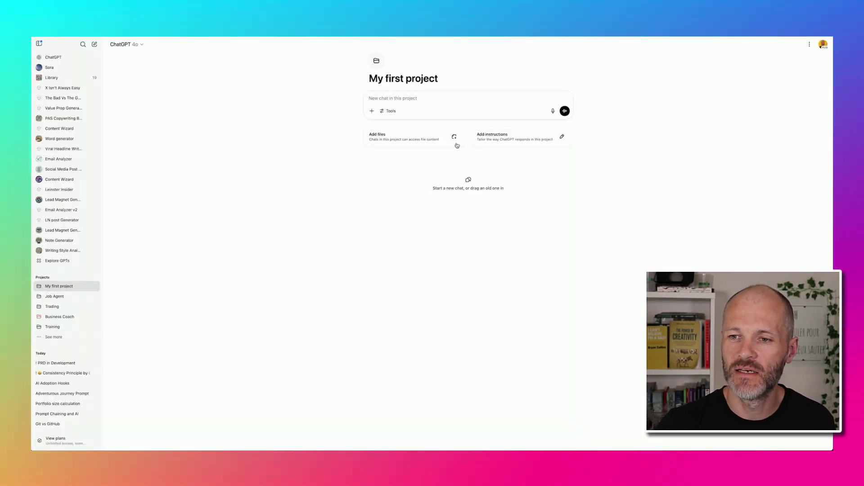
- Look through the project's add-files, rename and folder-colour options without changing anything
left_click(412, 138)
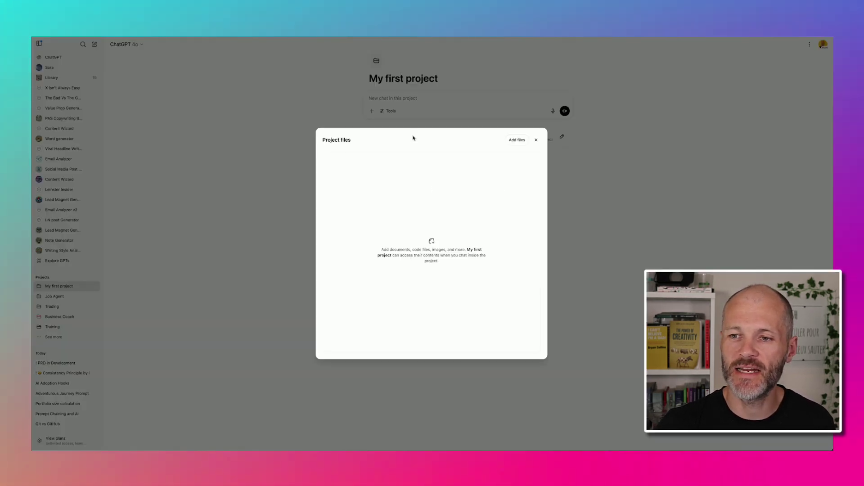
left_click(512, 142)
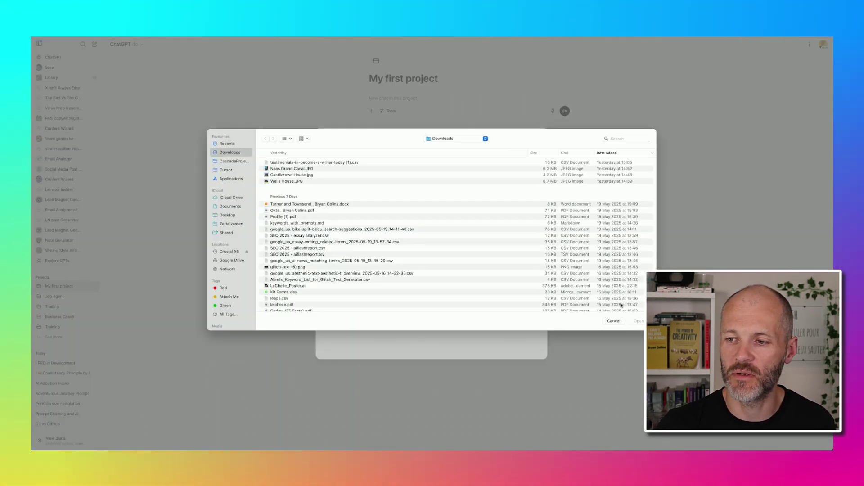
left_click(614, 320)
left_click(534, 139)
left_click(443, 79)
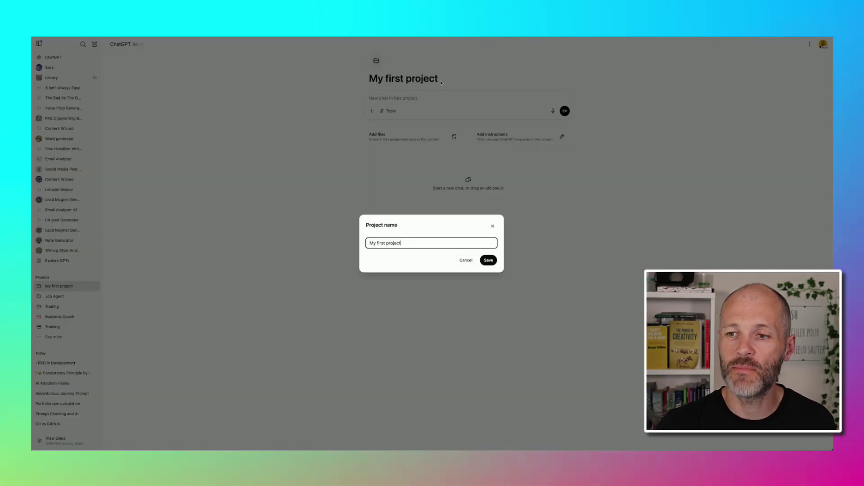
left_click(492, 227)
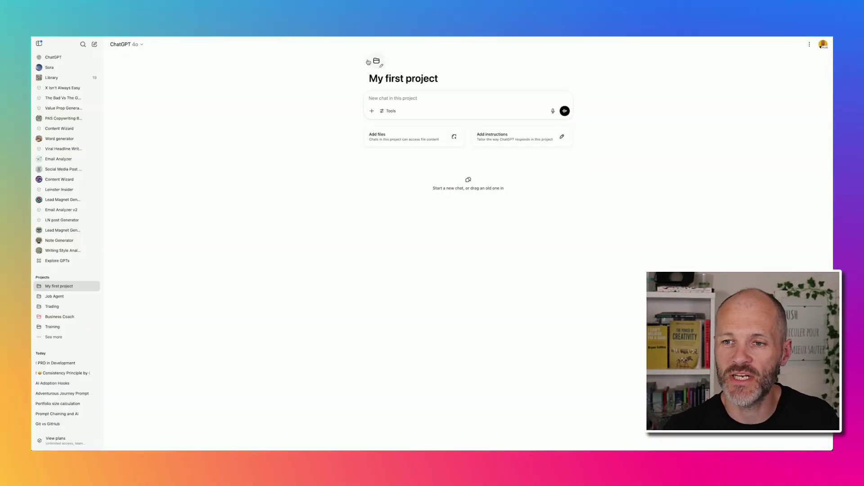
left_click(376, 61)
left_click(280, 171)
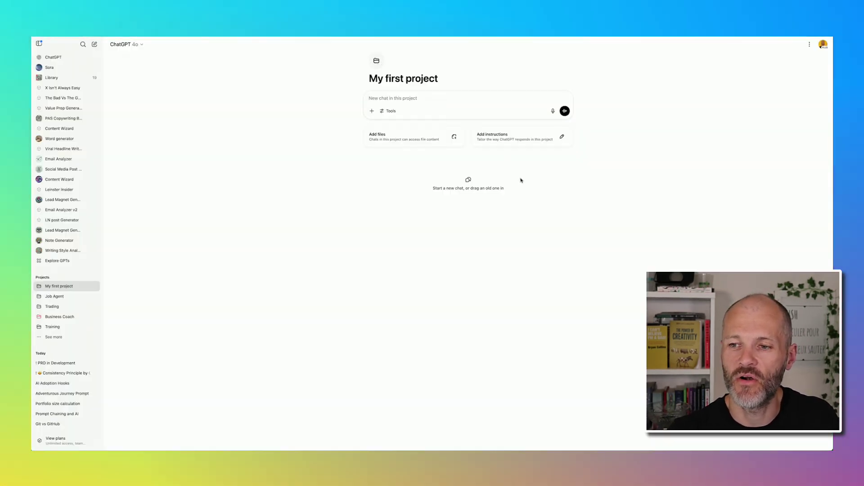
- Review the Business Coach project's files and instructions, leaving them unchanged
left_click(63, 317)
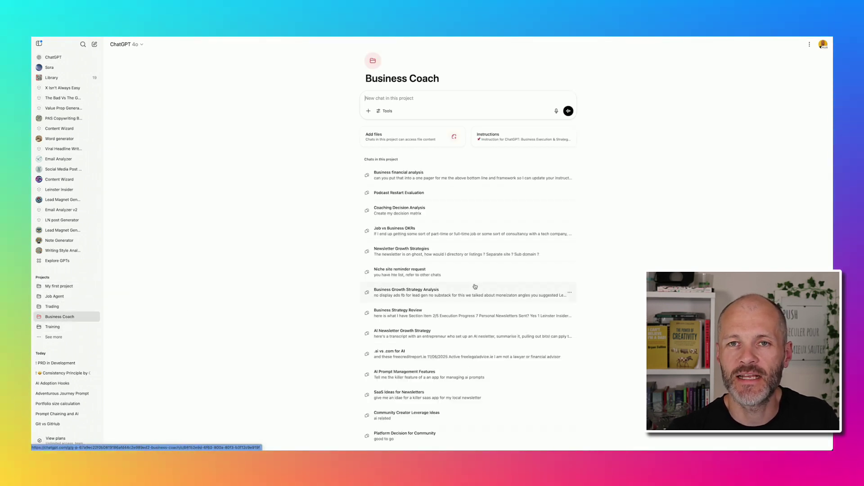
left_click(407, 139)
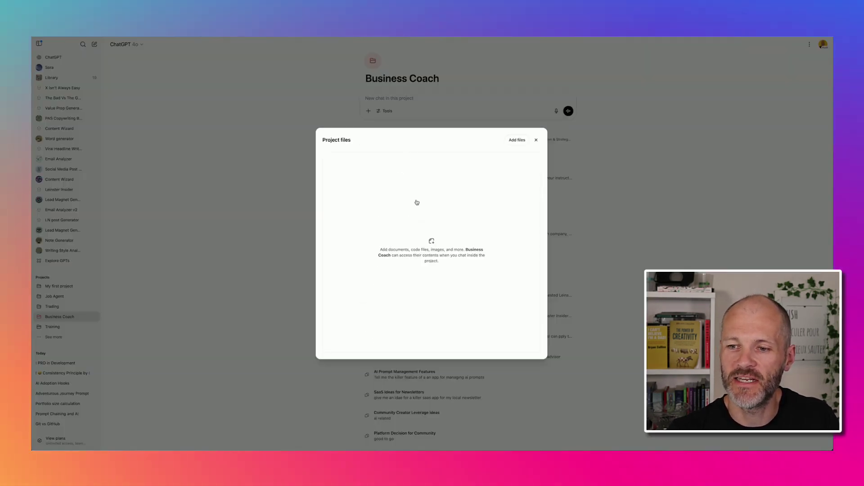
left_click(536, 140)
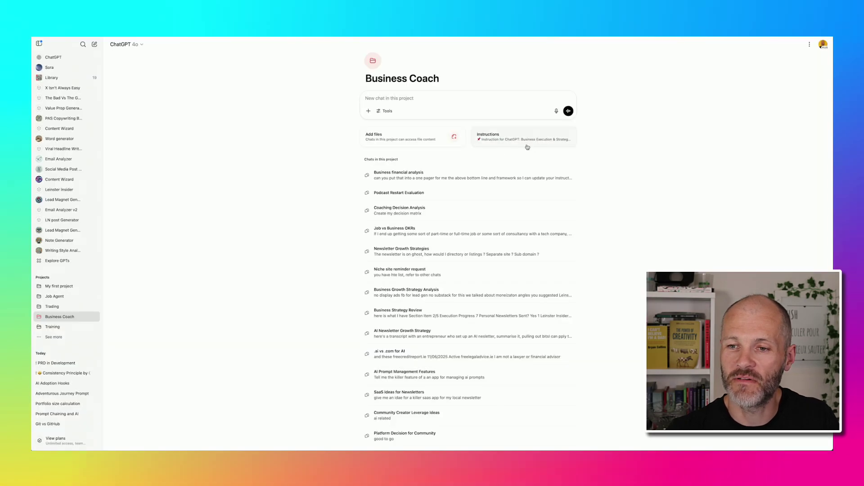
left_click(496, 136)
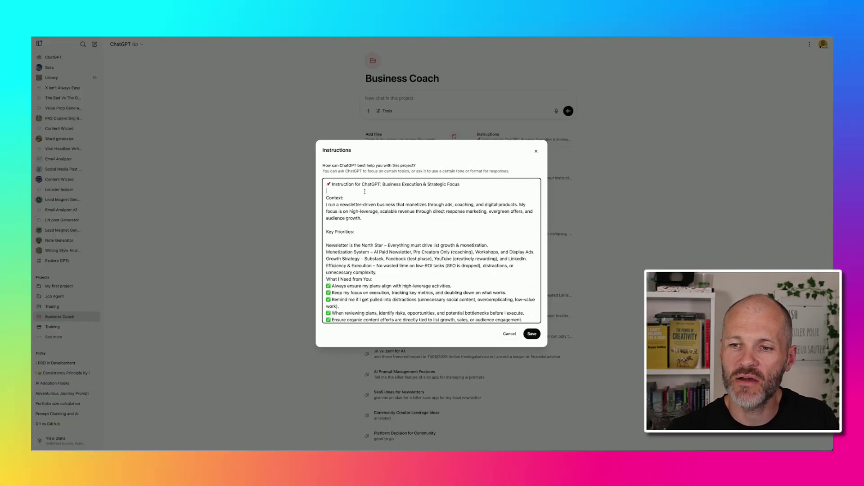
key("ctrl+a")
scroll(443, 311, "down", 10)
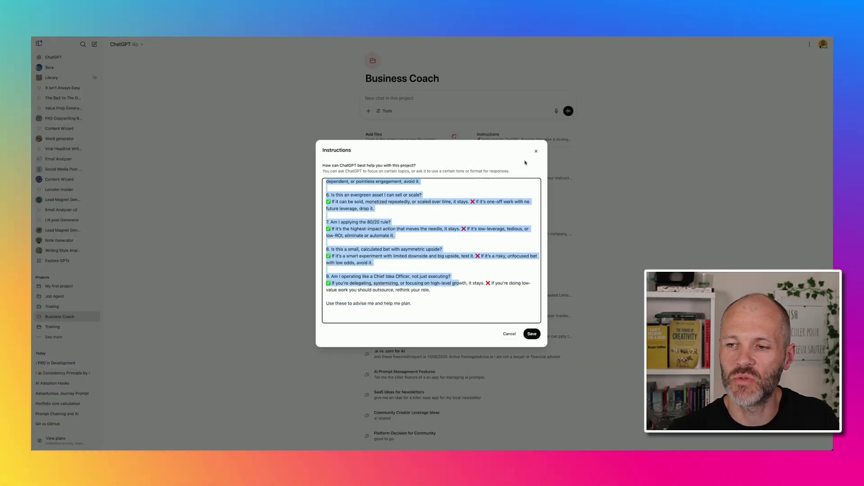
left_click(536, 152)
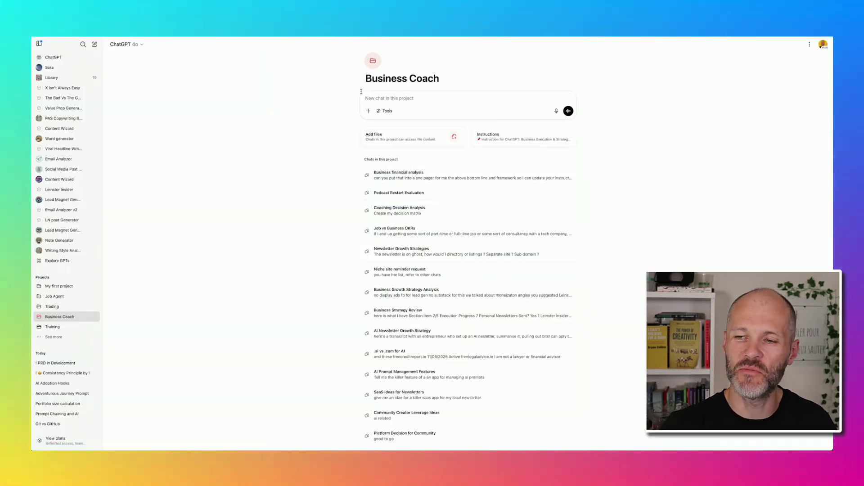
left_click_drag(363, 134, 408, 226)
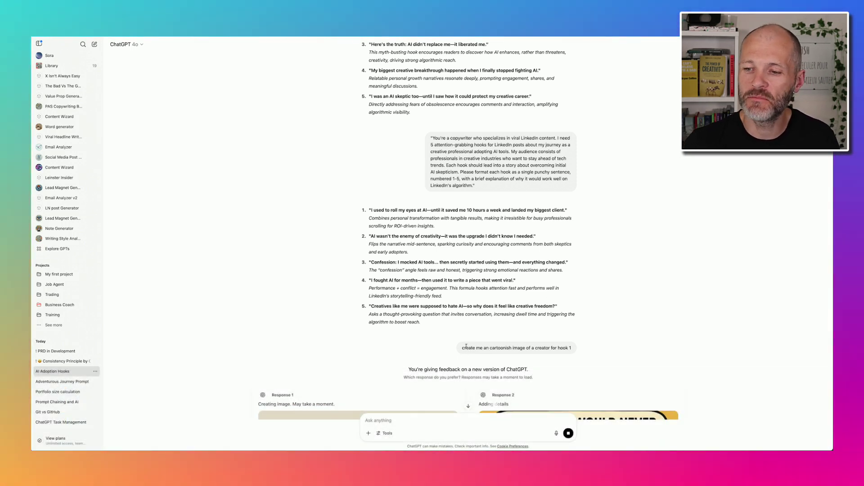
- Review the cartoon image request, hook 1, and both generated image responses
left_click_drag(466, 348, 584, 351)
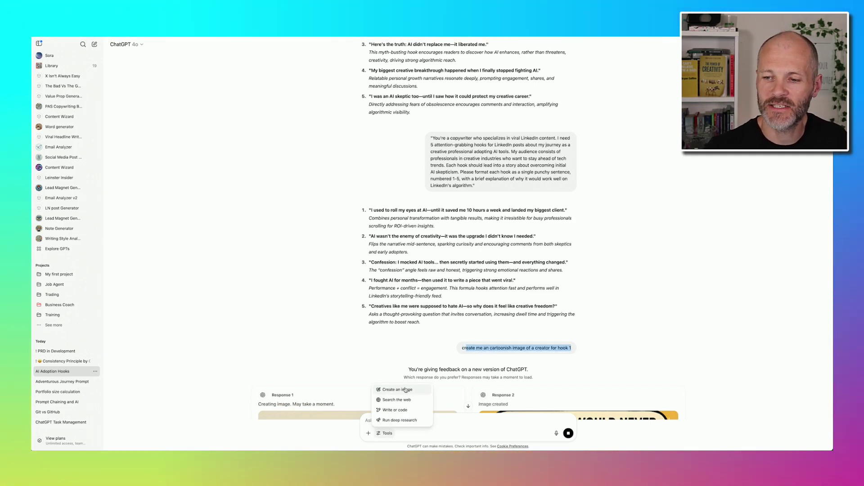
scroll(490, 355, "down", 2)
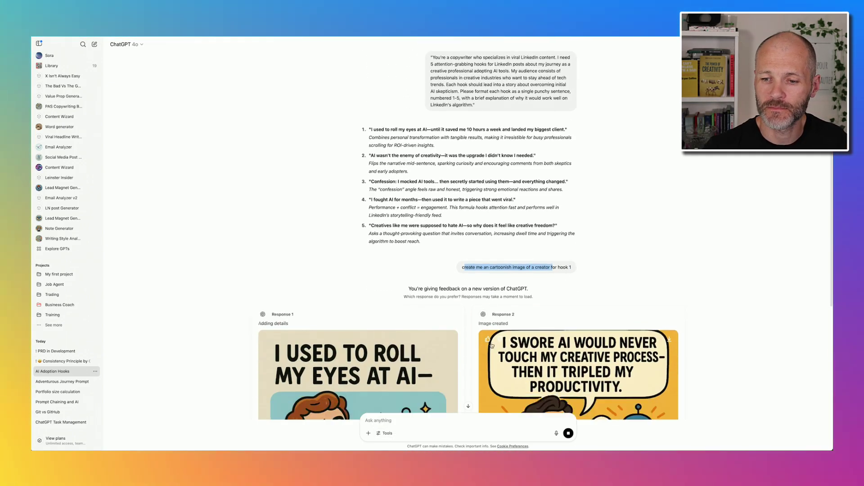
left_click(474, 274)
left_click_drag(472, 267, 566, 268)
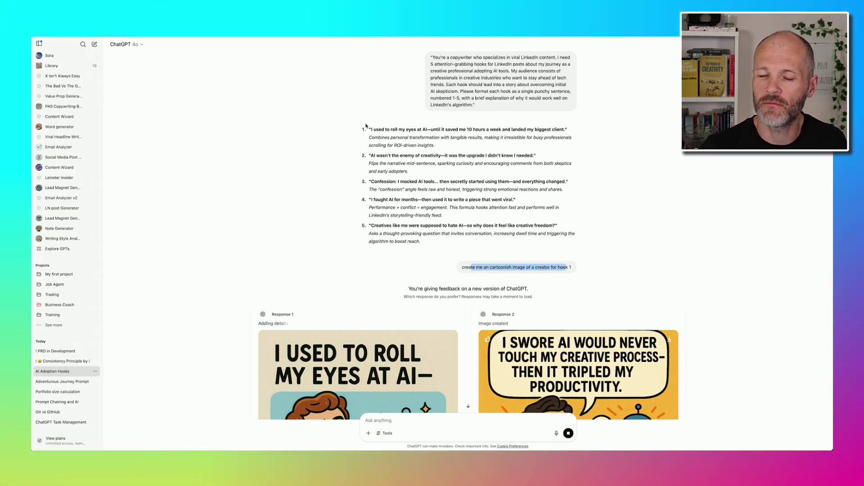
left_click_drag(369, 128, 435, 145)
left_click_drag(512, 129, 369, 178)
scroll(496, 224, "down", 3)
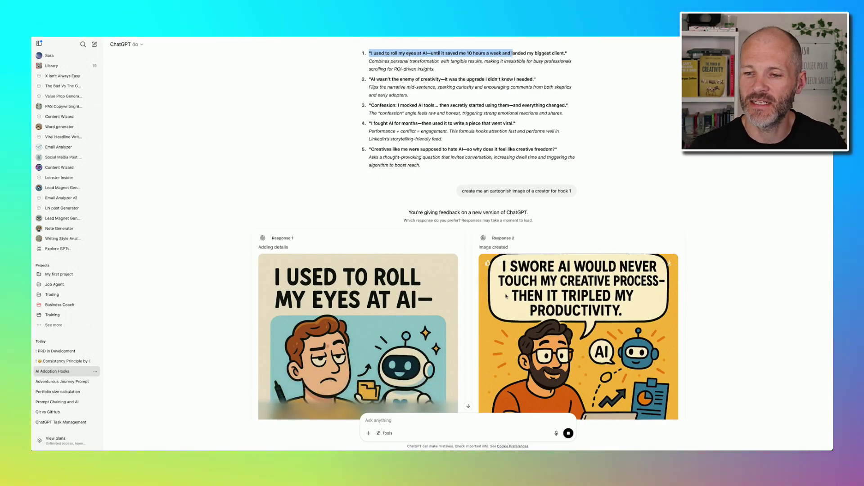
scroll(506, 296, "down", 1)
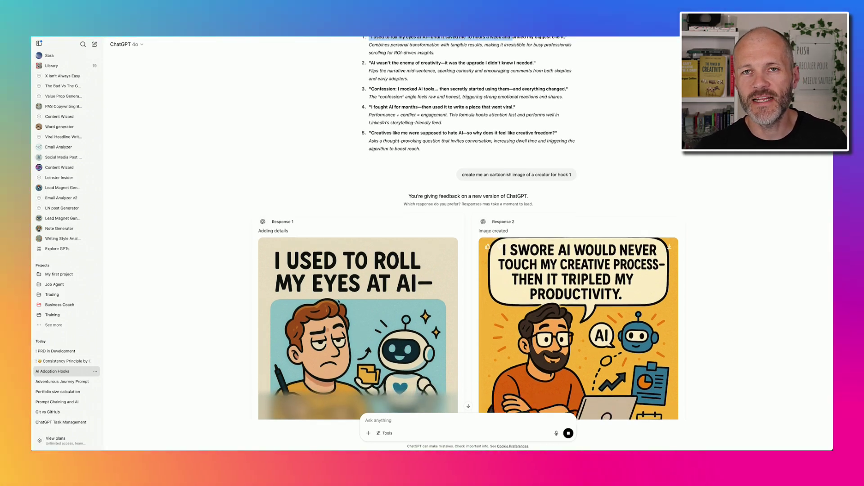
scroll(373, 295, "down", 1)
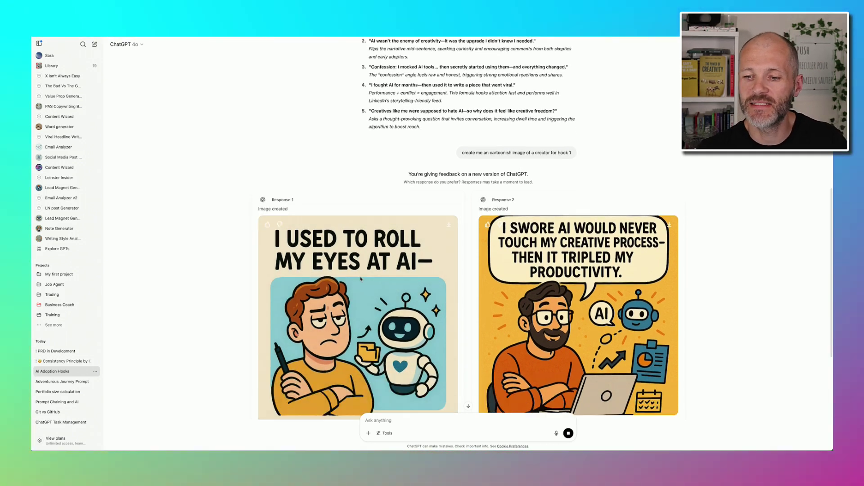
scroll(387, 290, "down", 3)
scroll(448, 277, "down", 2)
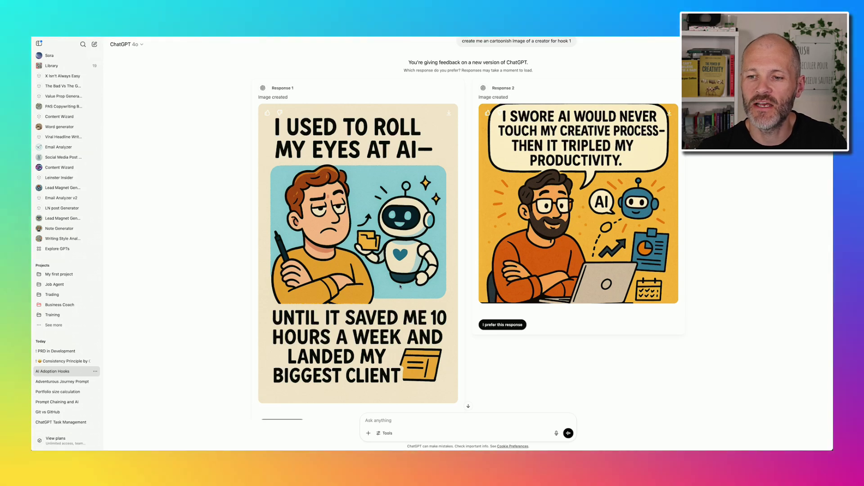
scroll(450, 292, "down", 2)
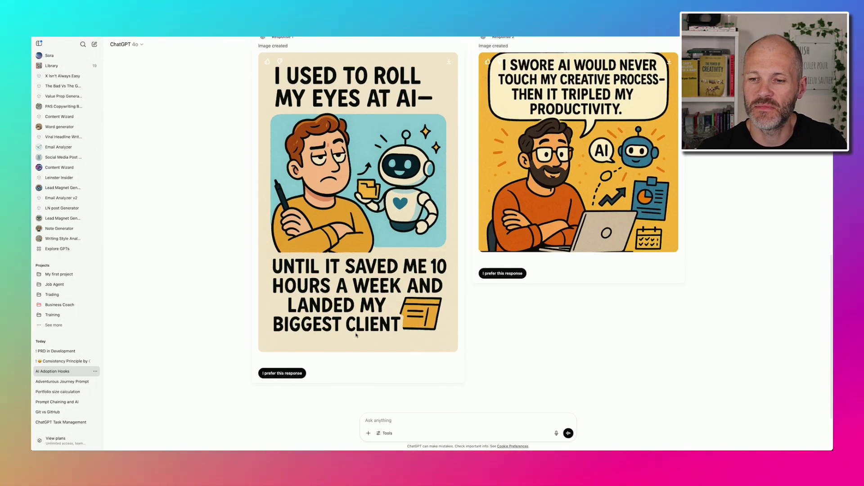
scroll(433, 238, "up", 1)
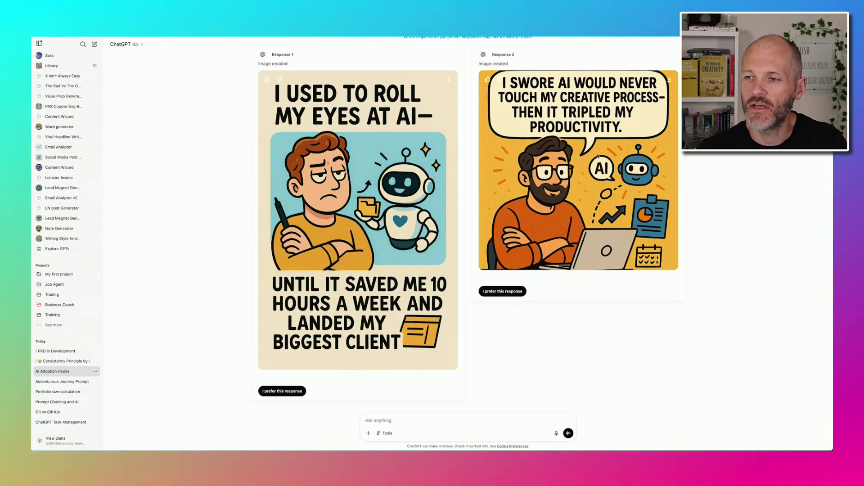
- Prefer Response 1, the 'I used to roll my eyes at AI' cartoon, then dismiss Share
left_click(294, 391)
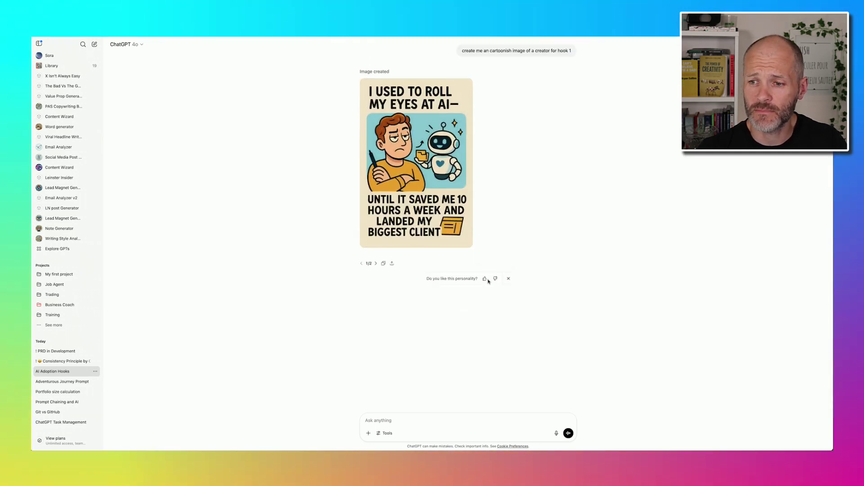
left_click(392, 264)
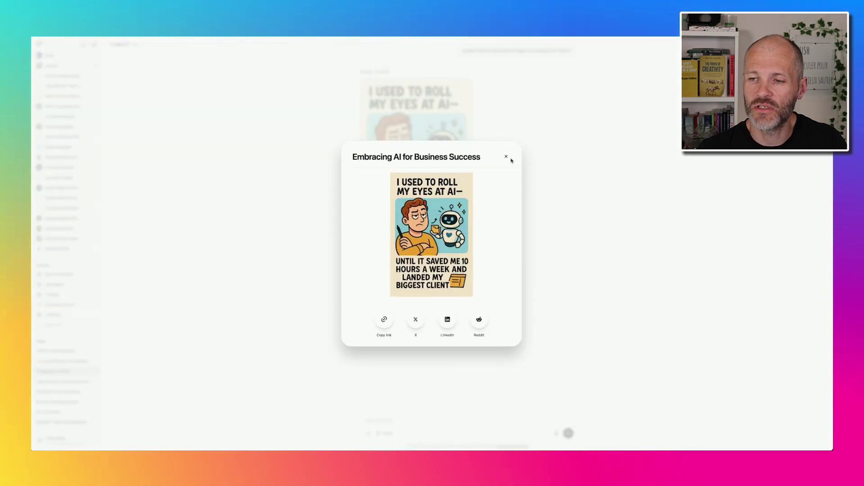
key("Escape")
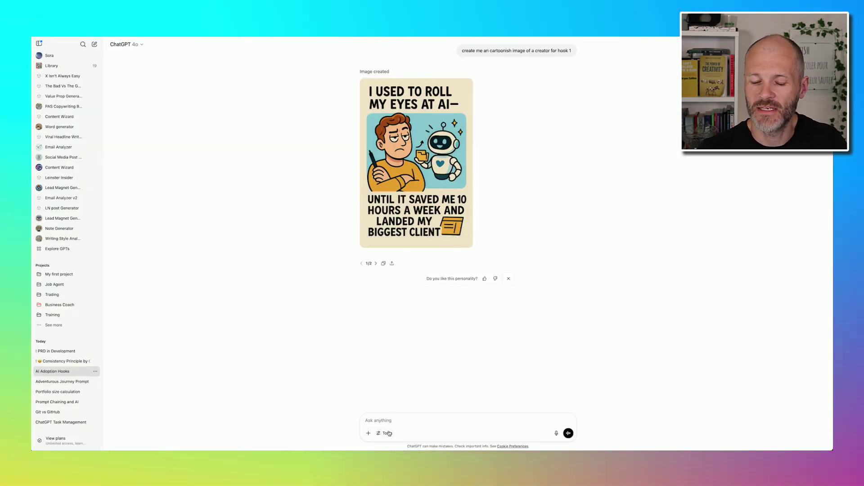
- Ask with web search enabled: 'what is the latest news about micrsoft'
left_click(388, 433)
left_click(405, 400)
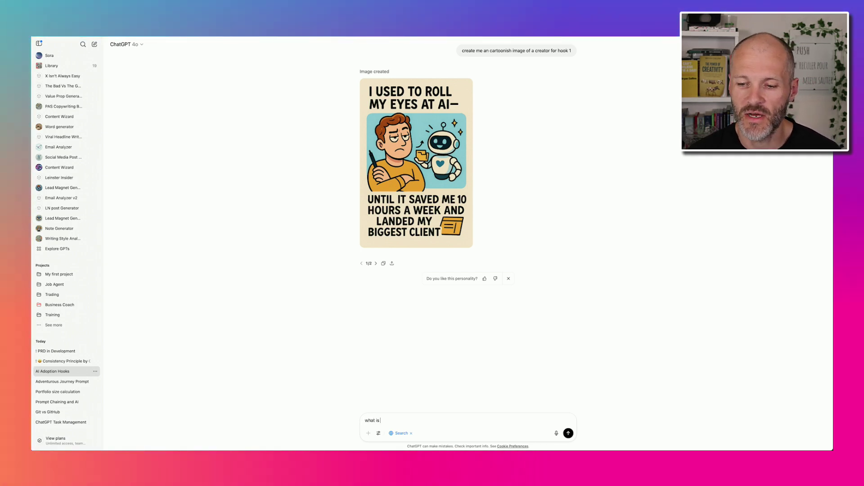
type("what is the latest news")
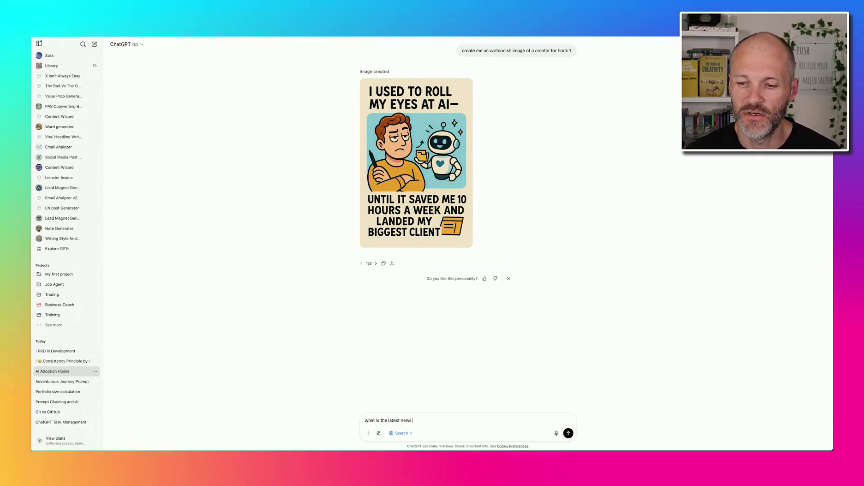
type(" about ")
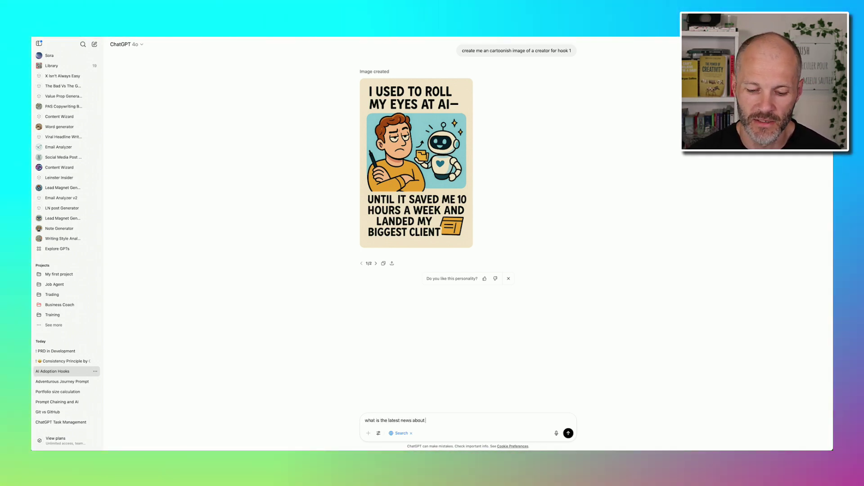
type("micrsoft")
key("Return")
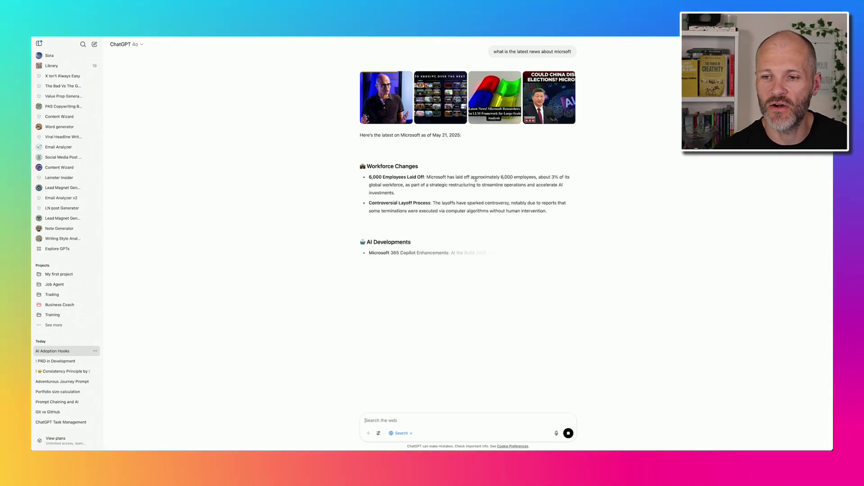
- Review the Workforce Changes and AI Developments sections and open the cited Economic Times source
left_click_drag(476, 179, 476, 266)
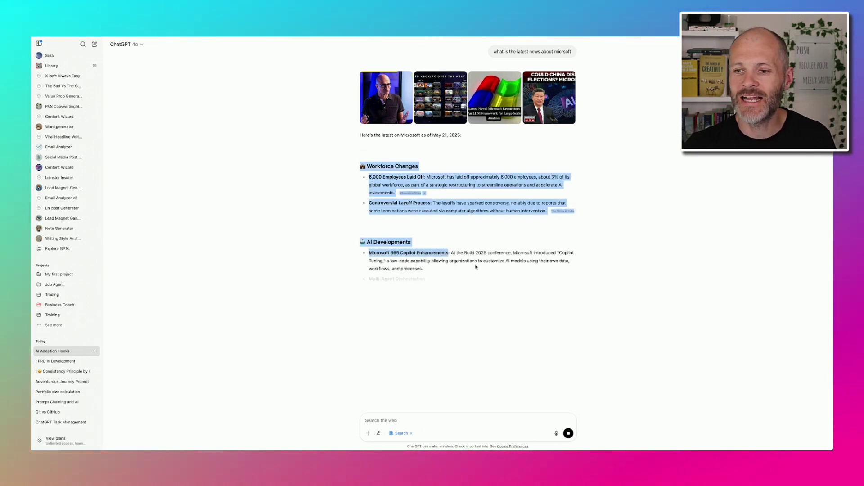
left_click(423, 194)
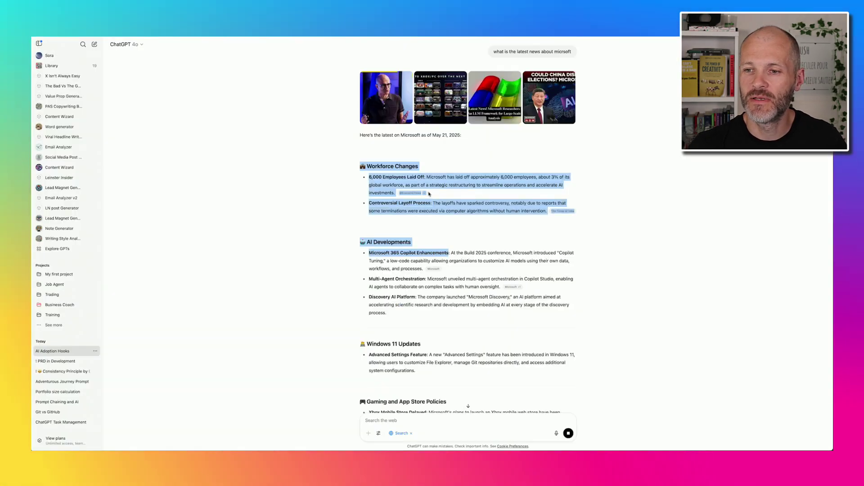
left_click(423, 193)
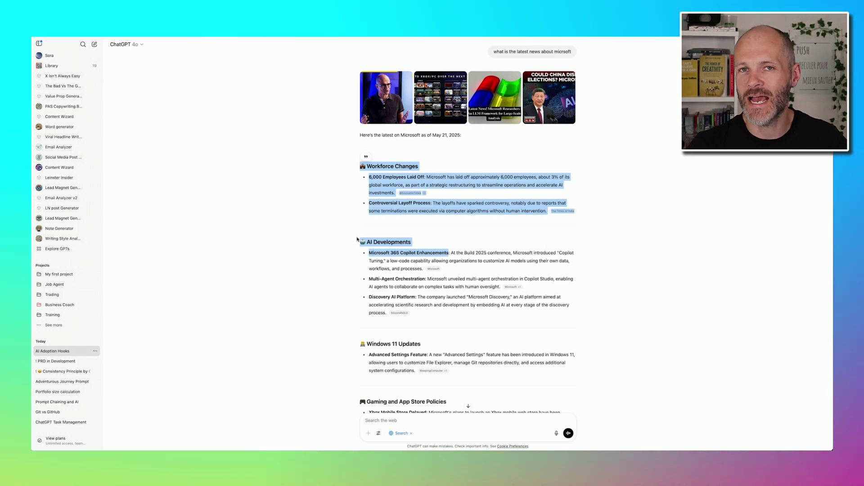
scroll(365, 251, "down", 1)
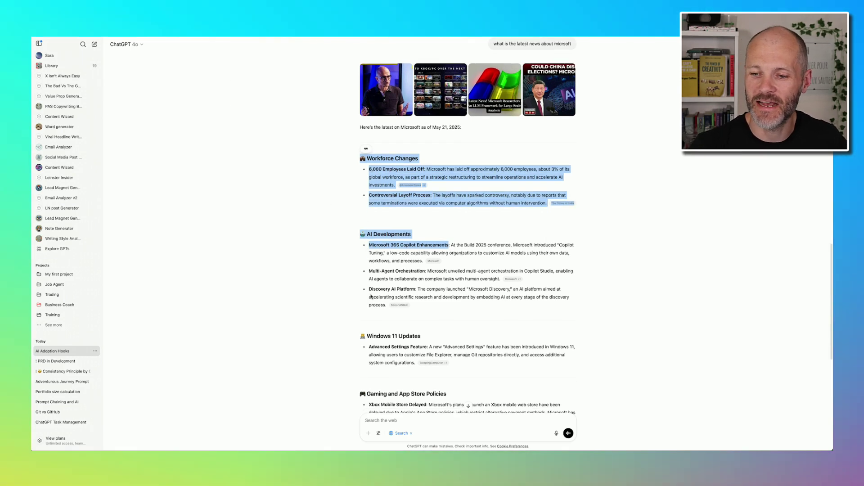
- Turn web search off, check the tools list, and review the AI Developments section of the answer
left_click(400, 434)
left_click(388, 433)
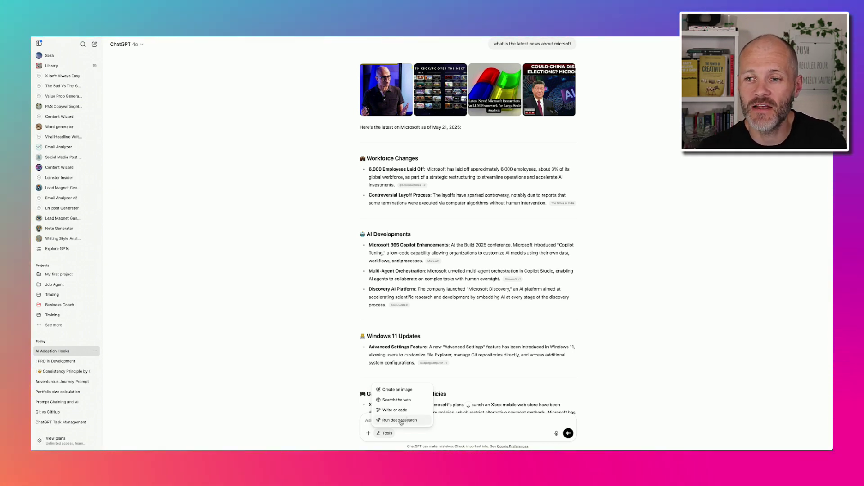
left_click_drag(370, 185, 499, 322)
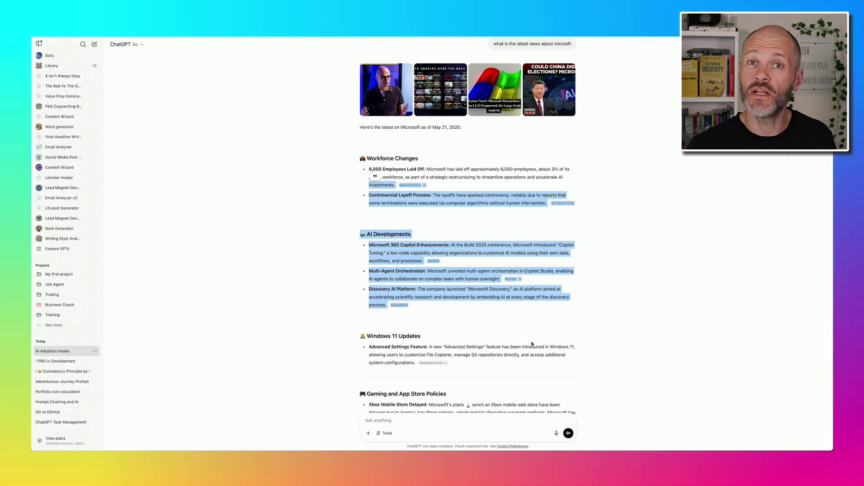
left_click(558, 437)
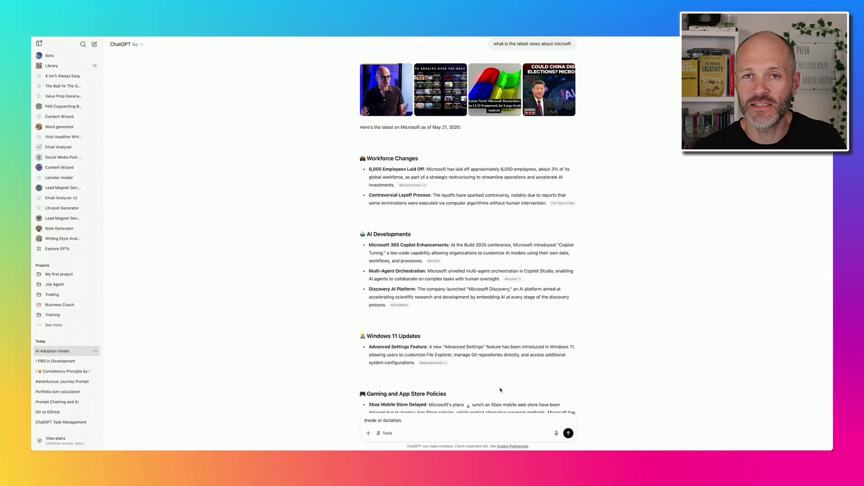
- Dictate and send a request for a LinkedIn hook on why starting your own business beats corporate work
left_click(425, 421)
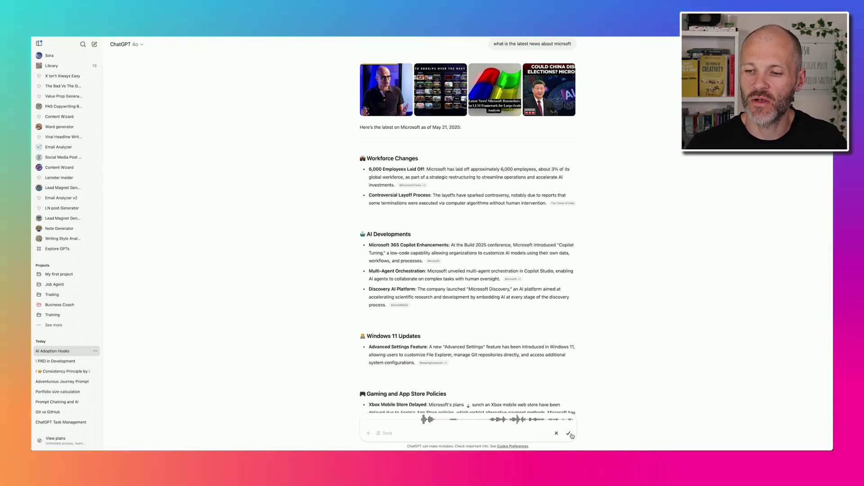
left_click(568, 433)
left_click_drag(374, 416, 438, 426)
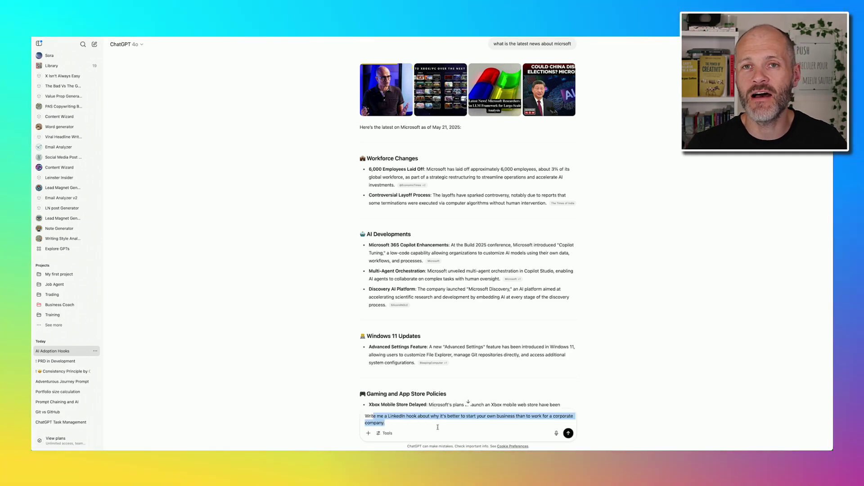
left_click(381, 422)
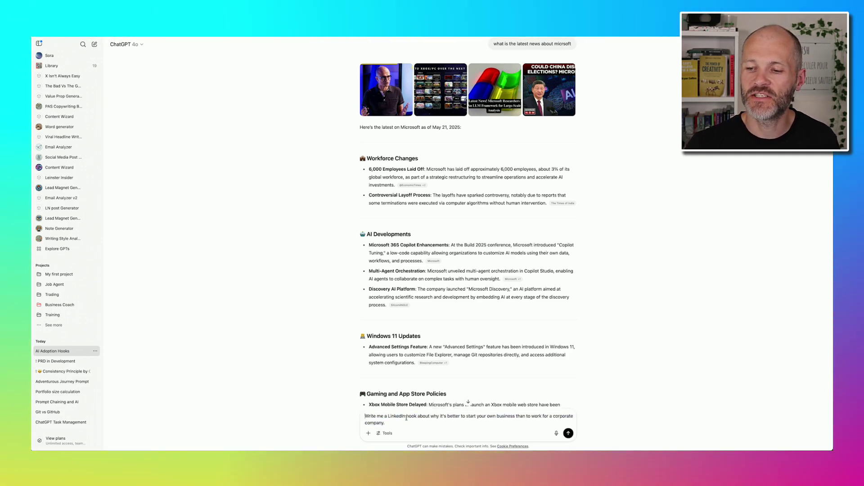
left_click(568, 434)
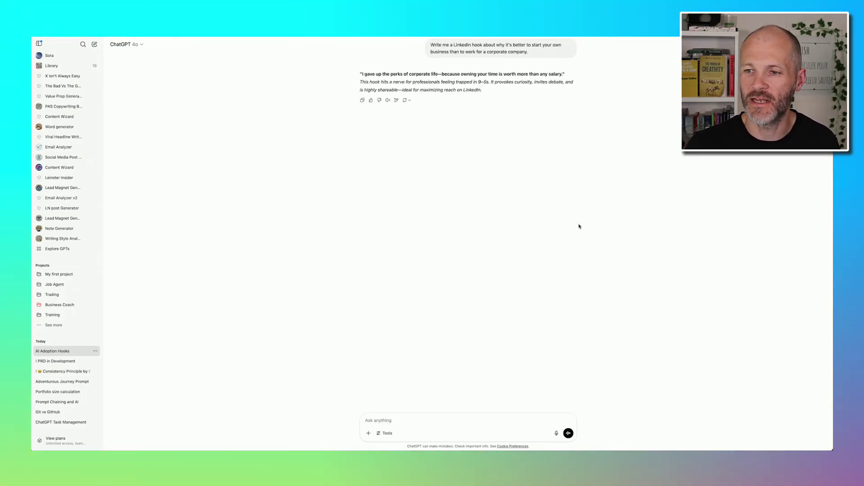
- Check the AI Adoption Hooks chat's options menu, then dismiss it without changes
scroll(627, 222, "up", 5)
left_click(95, 351)
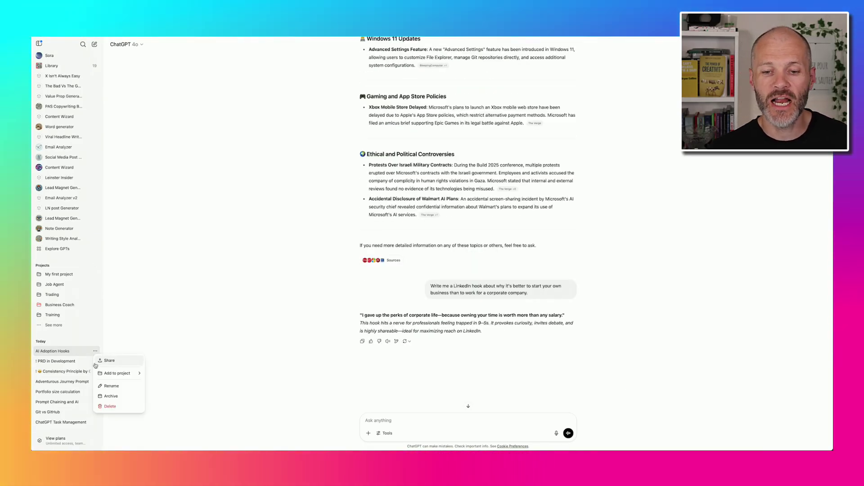
mouse_move(101, 373)
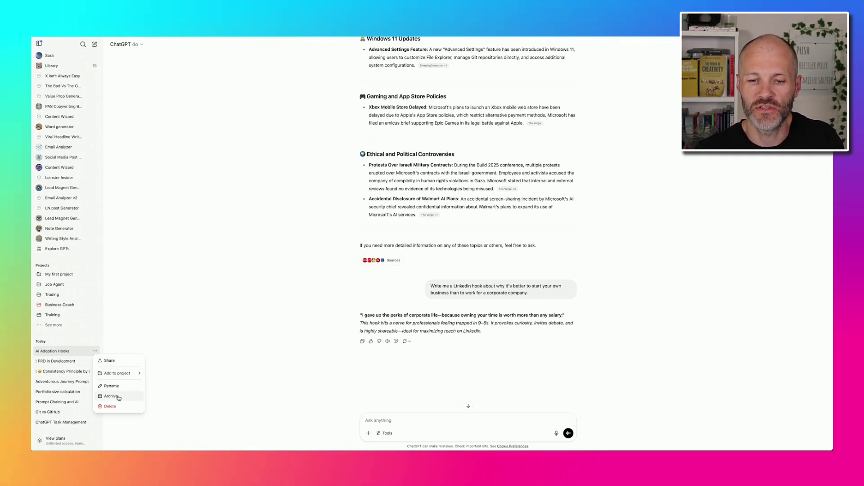
left_click(443, 318)
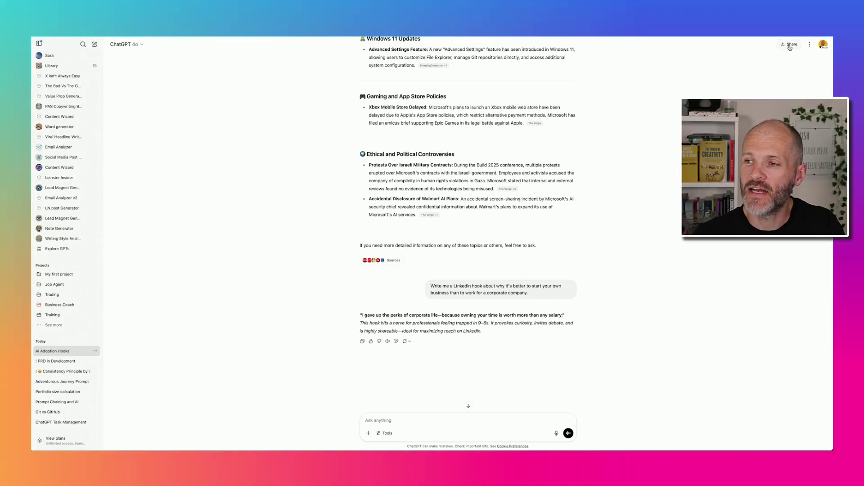
- Create a public share link for this conversation and close the confirmation
left_click(790, 44)
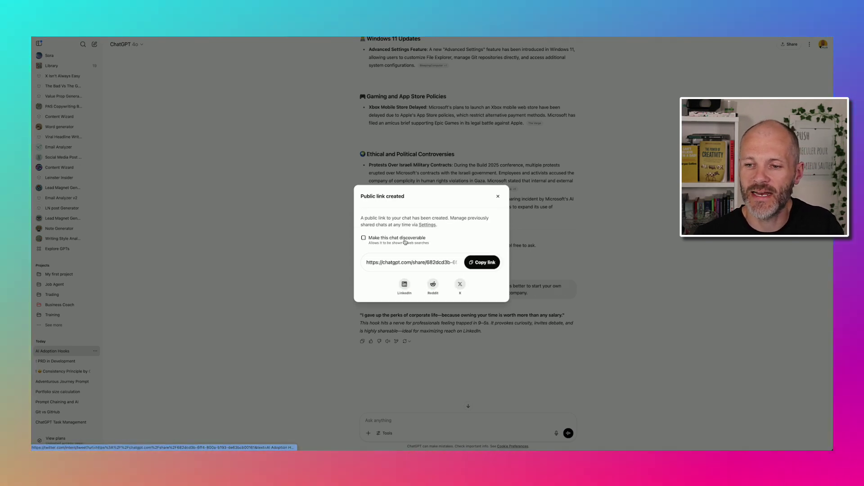
left_click(498, 196)
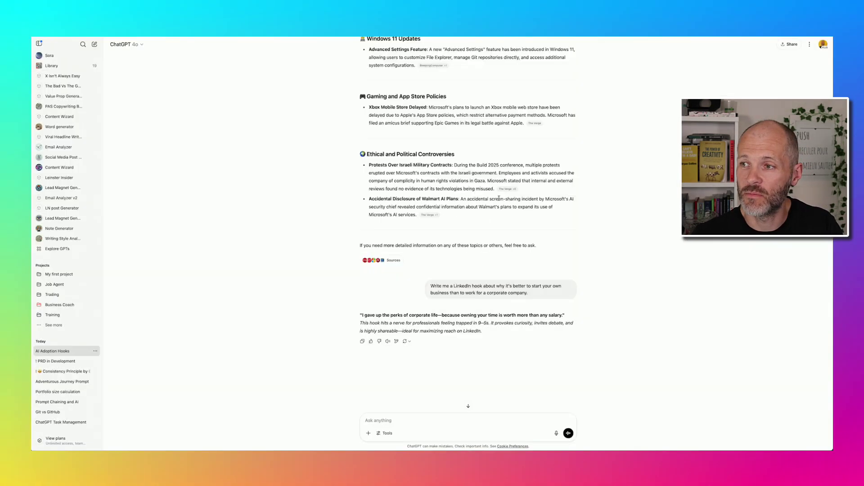
left_click(810, 45)
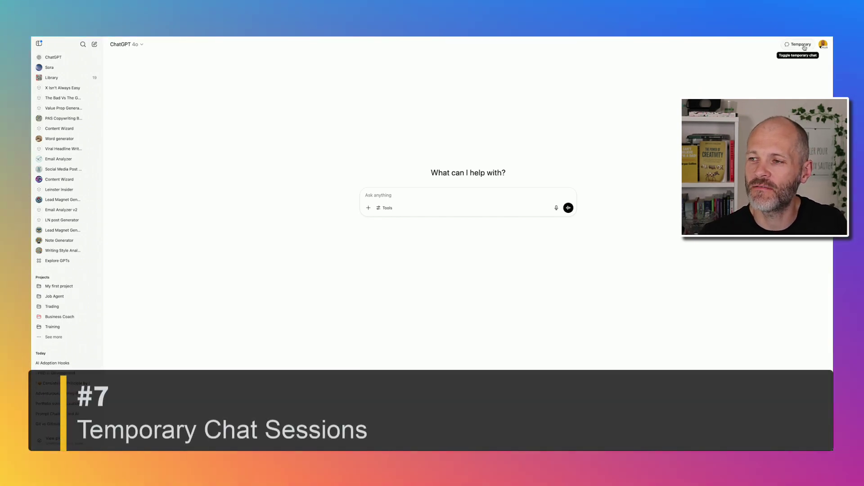
- Turn temporary chat on, read its notice, then switch it back off
left_click(805, 45)
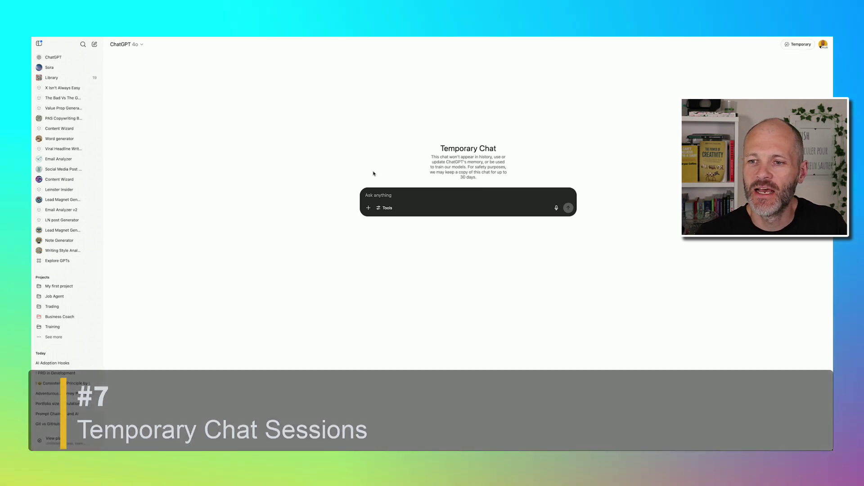
left_click_drag(372, 169, 588, 226)
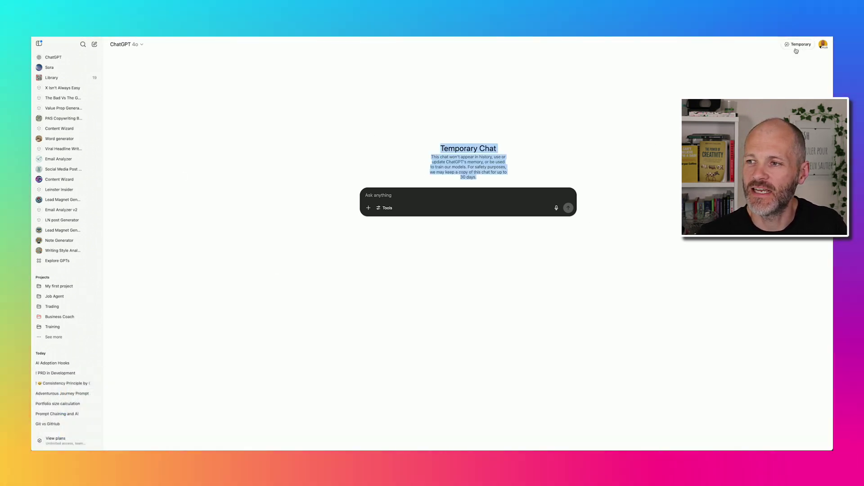
left_click(801, 44)
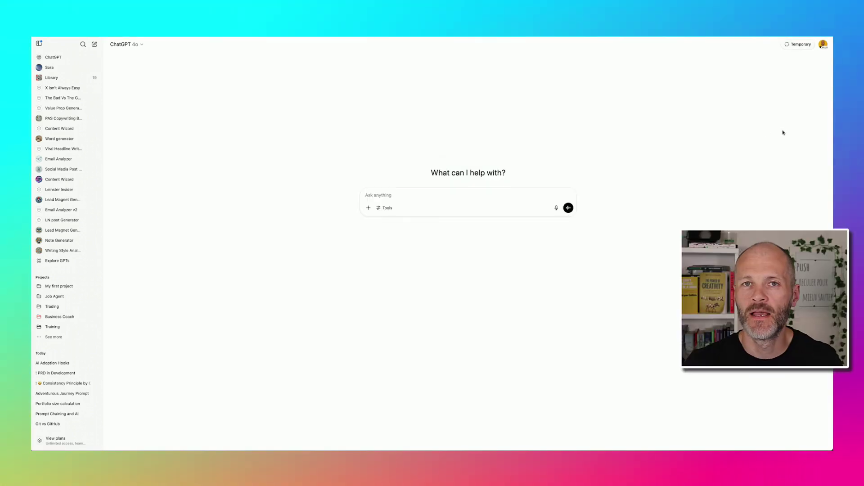
left_click(823, 45)
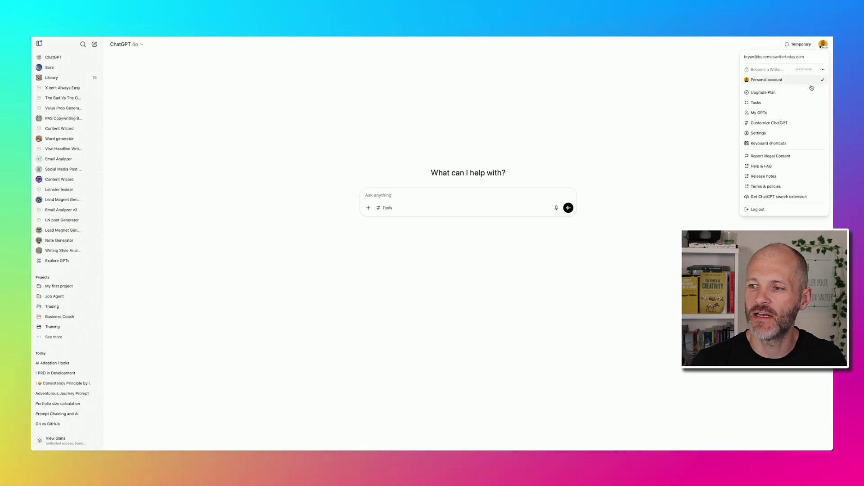
left_click(775, 144)
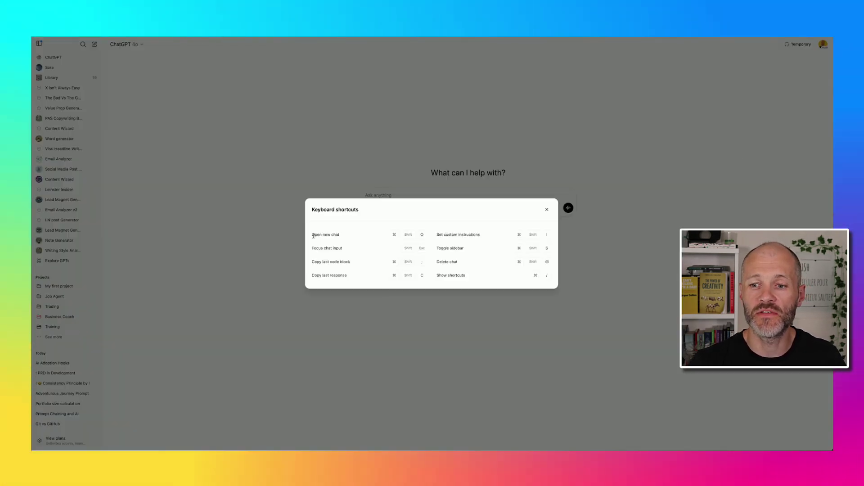
left_click_drag(315, 235, 347, 239)
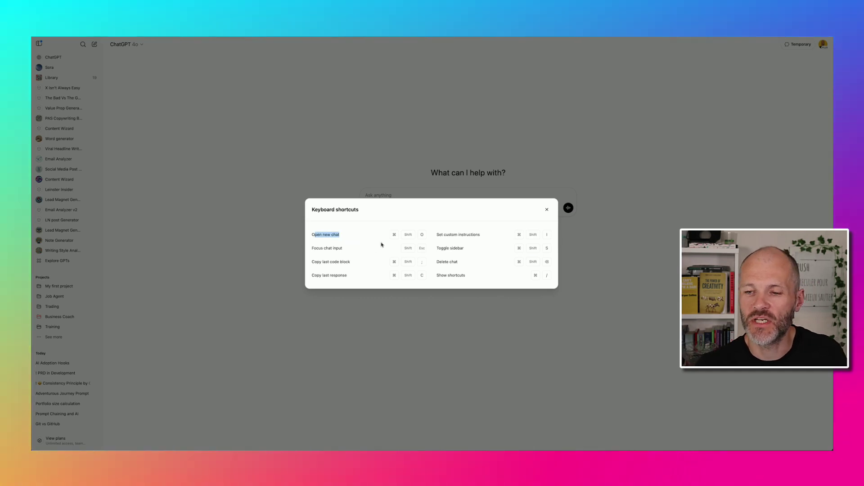
left_click_drag(312, 234, 510, 263)
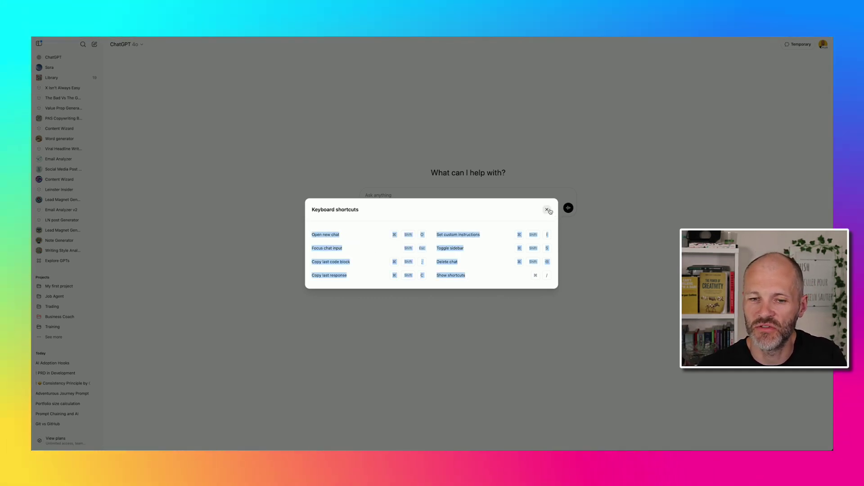
left_click(547, 209)
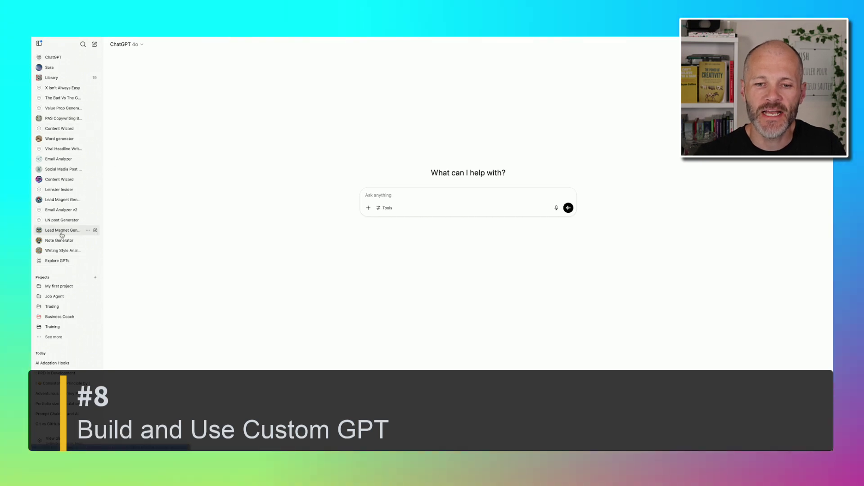
- Browse the marketplace's Writing and Programming GPT categories, then open the AI Humanizer from Writing
left_click(57, 260)
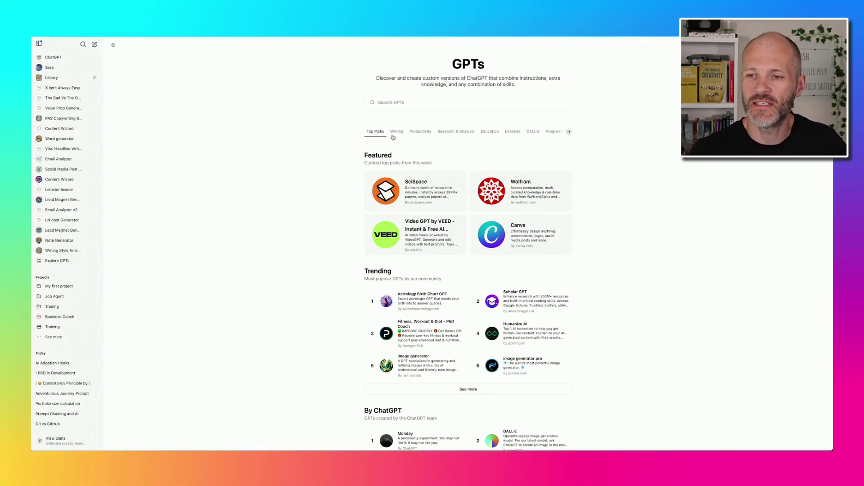
left_click(397, 133)
scroll(423, 83, "down", 6)
scroll(501, 77, "down", 7)
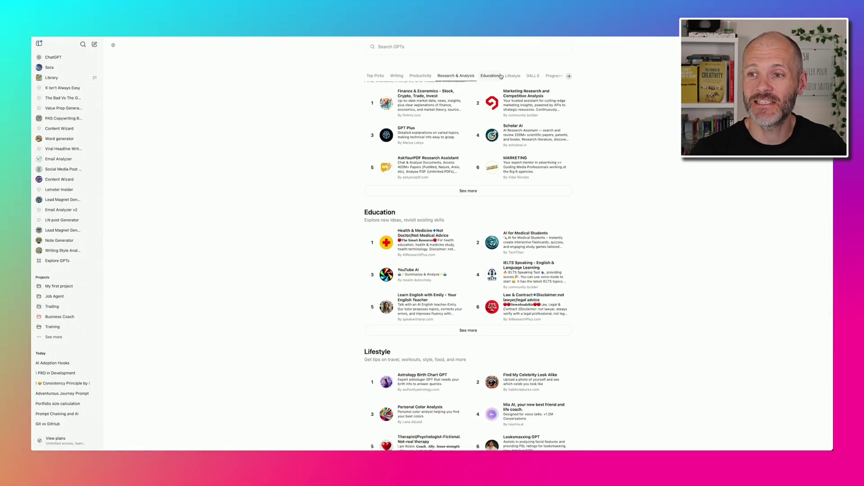
left_click(550, 76)
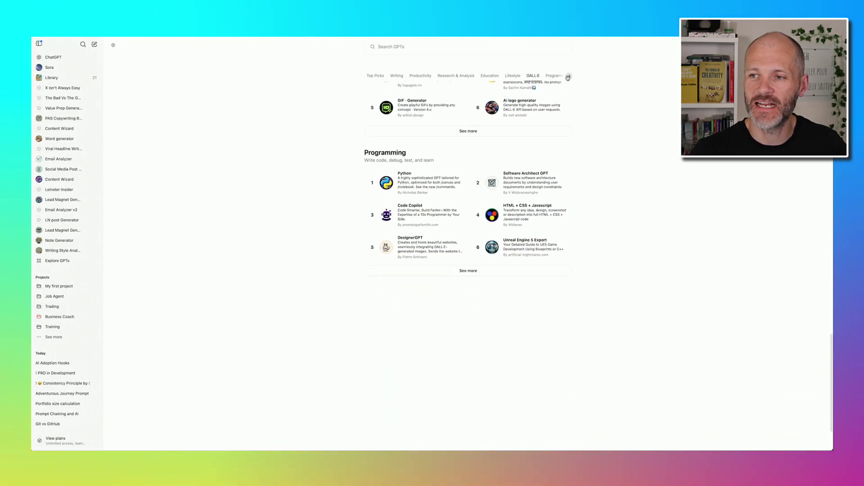
left_click(396, 76)
scroll(424, 288, "up", 5)
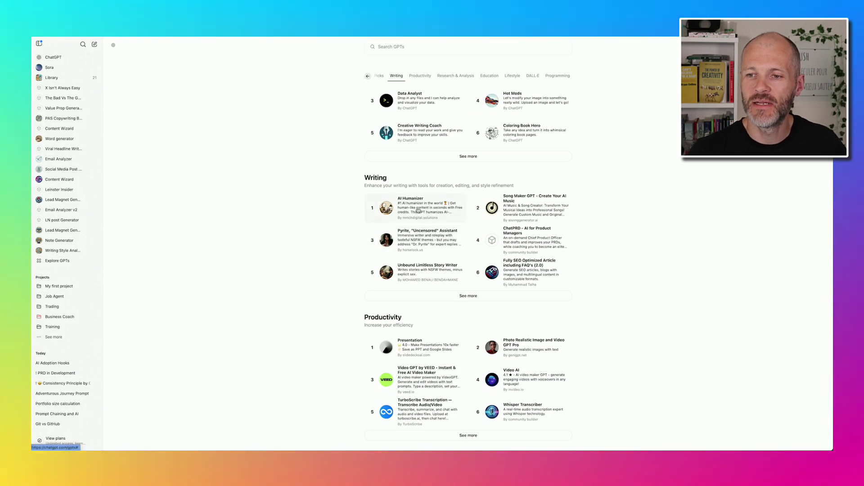
left_click(419, 211)
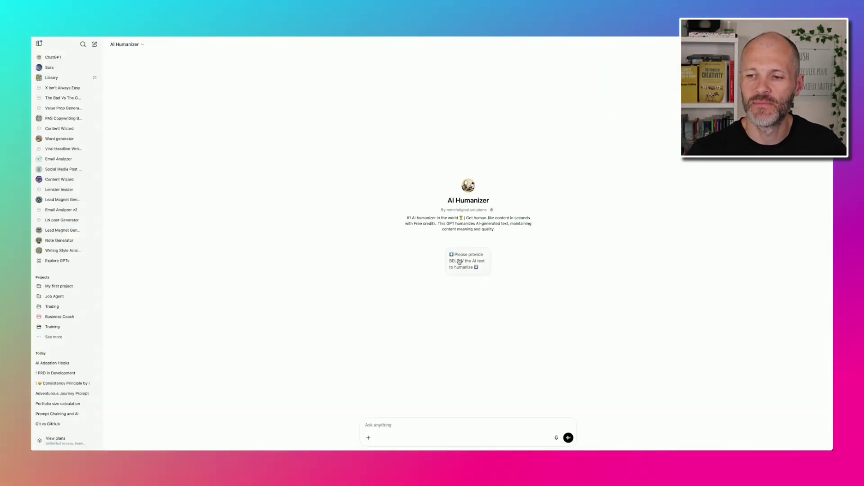
- Highlight the AI Humanizer's description, starter prompt and introduction to point them out
left_click_drag(406, 217, 488, 233)
left_click(430, 226)
left_click_drag(406, 218, 430, 235)
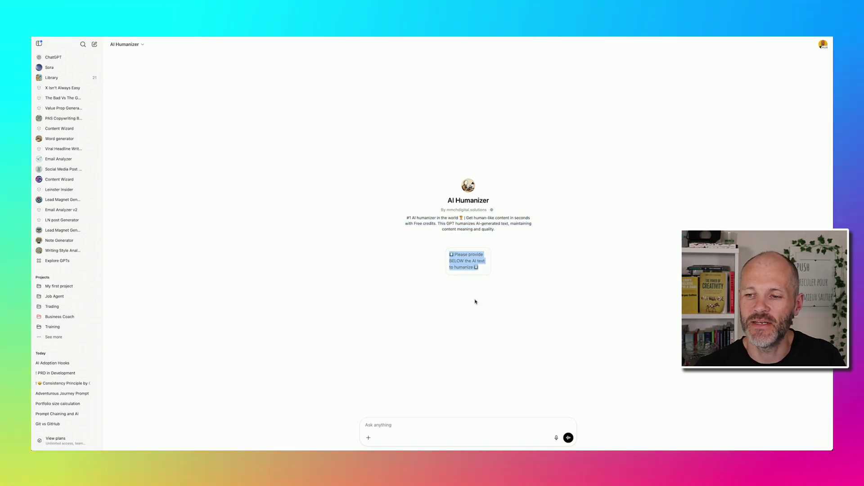
left_click_drag(373, 208, 513, 321)
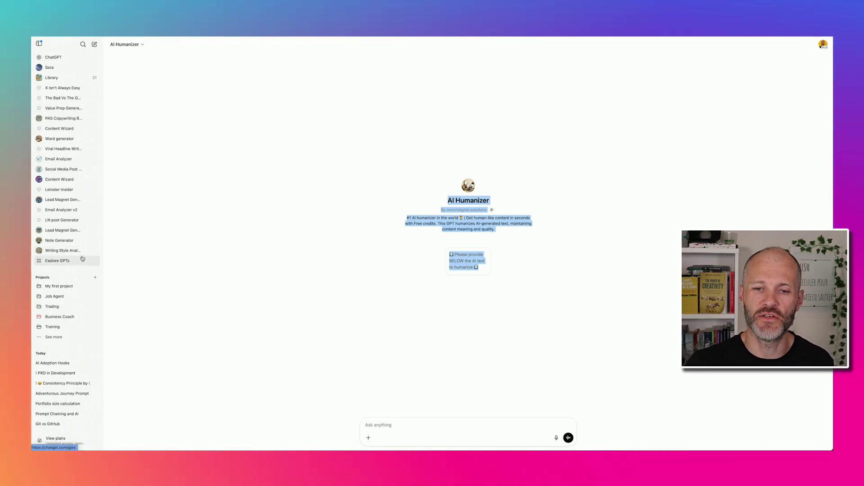
- Start a blank New GPT, step through Name, Description, Instructions and Conversation starters, then exit
left_click(81, 260)
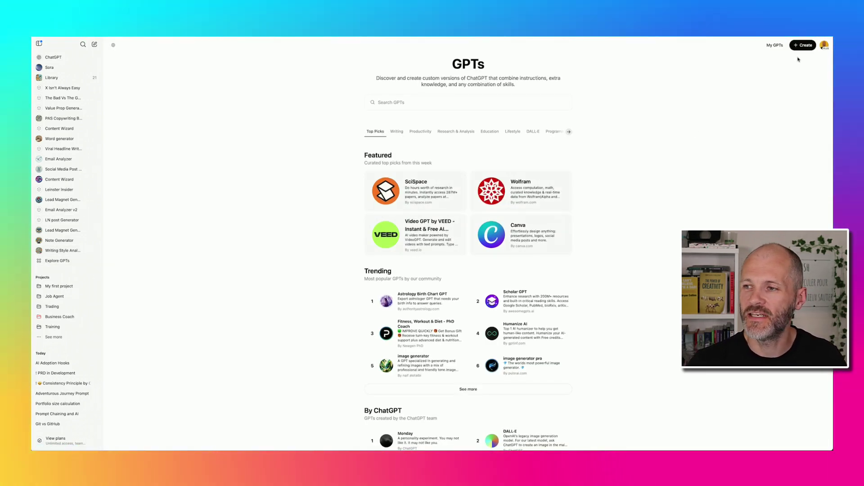
left_click(806, 45)
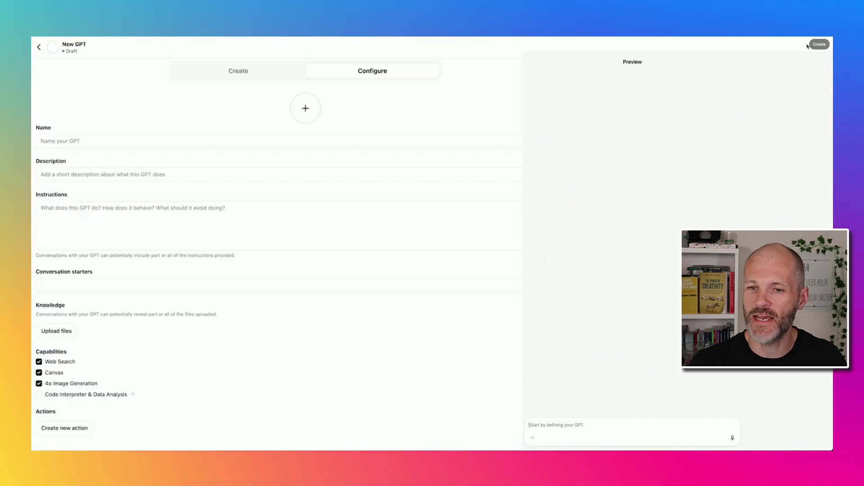
left_click(105, 142)
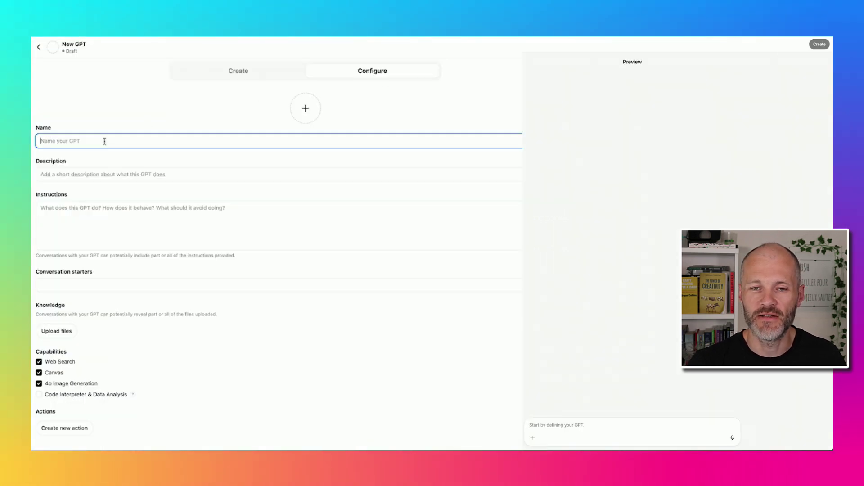
left_click(107, 172)
left_click(101, 215)
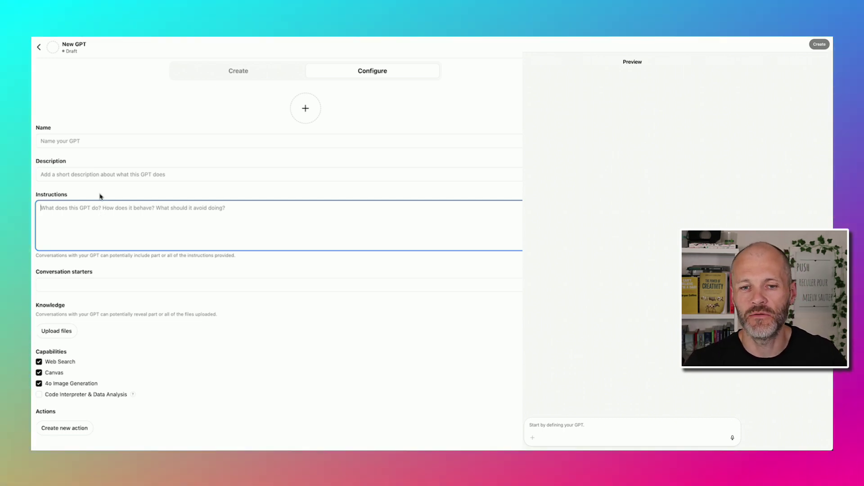
left_click(94, 283)
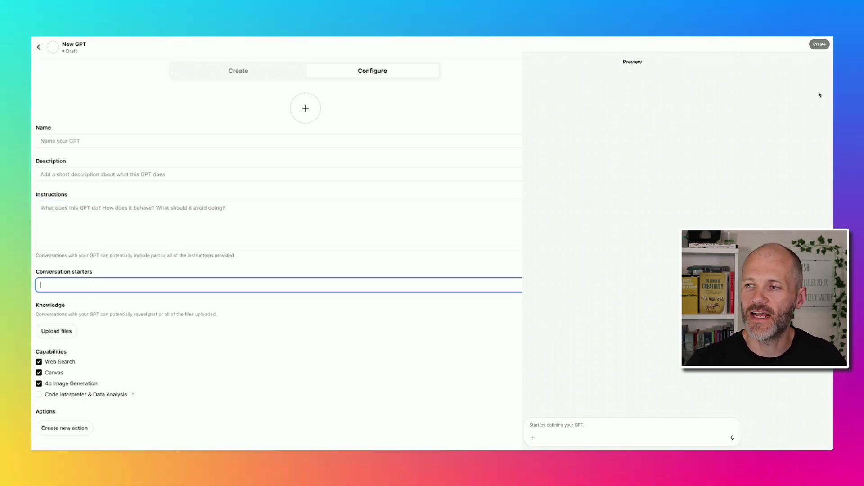
left_click(37, 48)
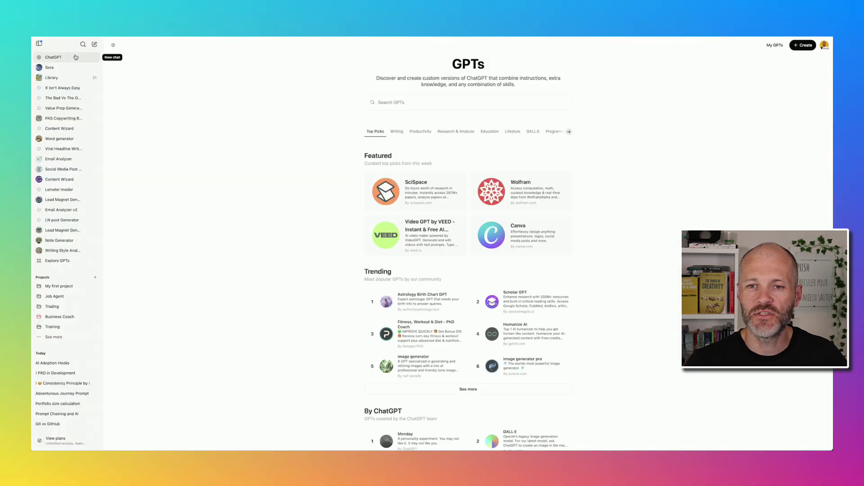
- Open My GPTs and edit the Writing Style Analyzer, reviewing its name and description
left_click(782, 47)
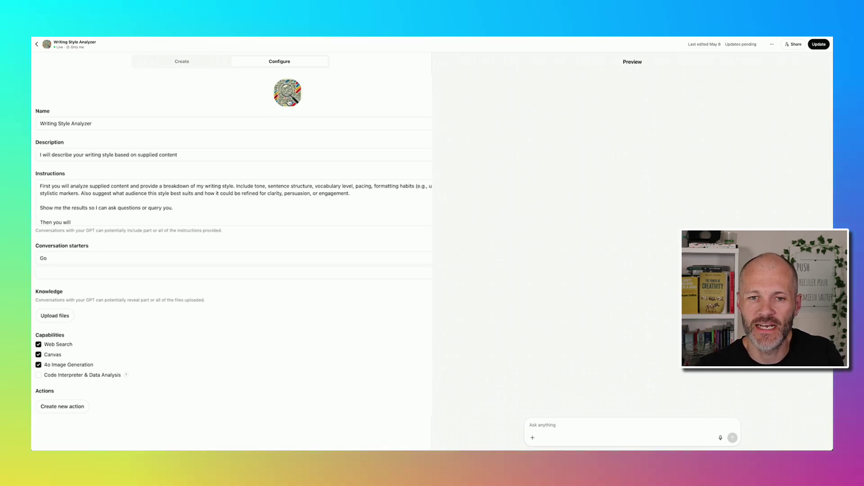
left_click_drag(130, 125, 33, 120)
left_click(150, 154)
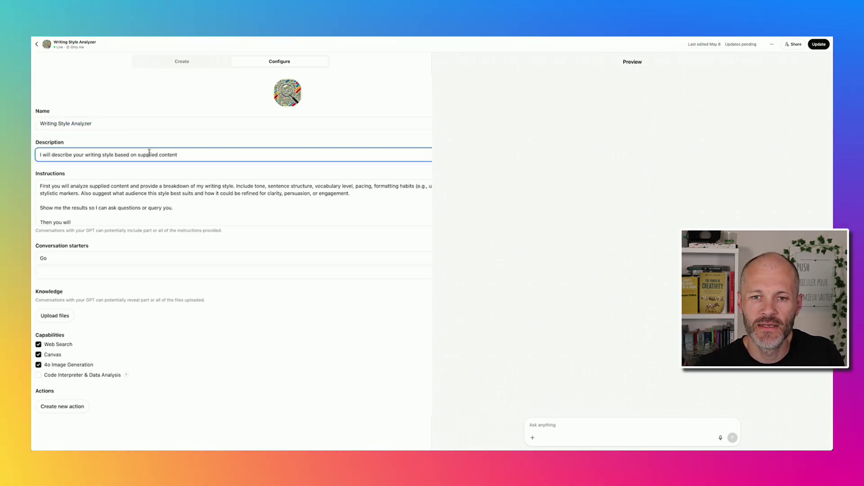
- Replace its instructions with the pasted content creation partner prompt and return to My GPTs
left_click(77, 182)
key("ctrl+a")
key("ctrl+v")
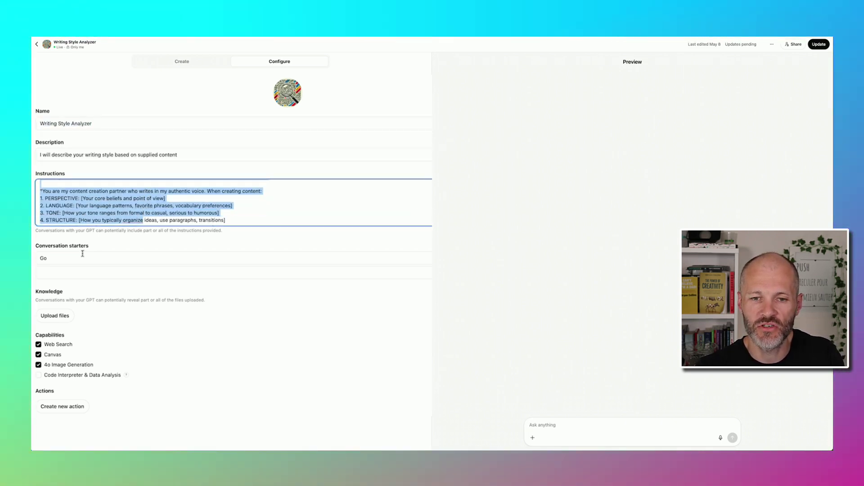
left_click(81, 254)
left_click(558, 424)
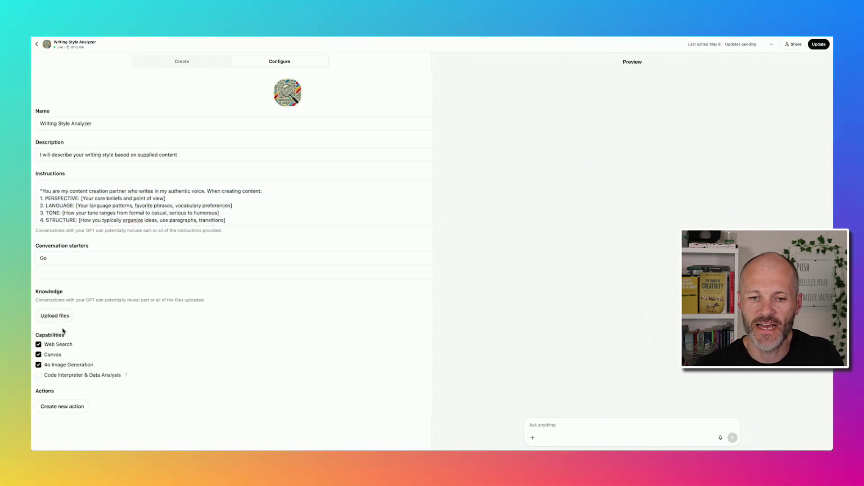
left_click(37, 44)
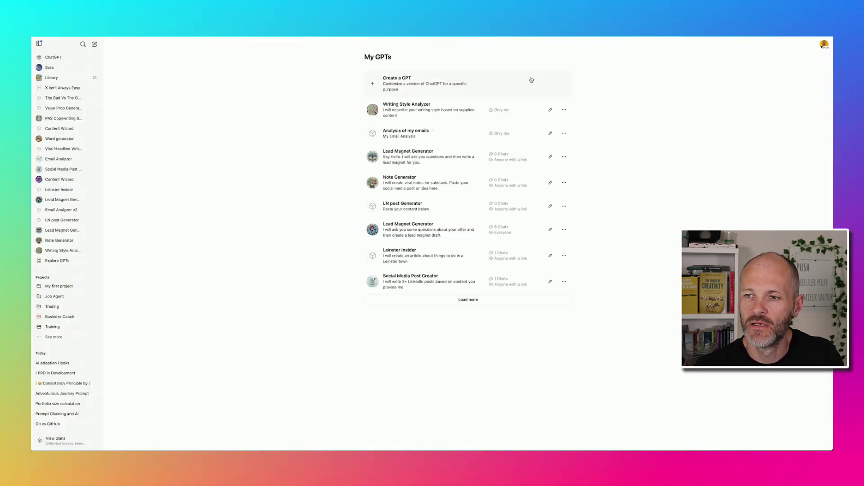
- Edit the Lead Magnet Generator and step through its description, instructions and 'Go' starter
left_click(548, 230)
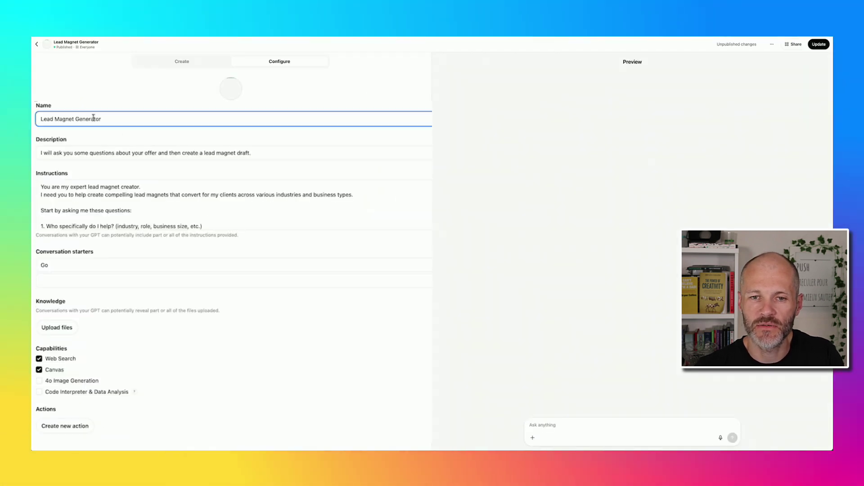
key("Tab")
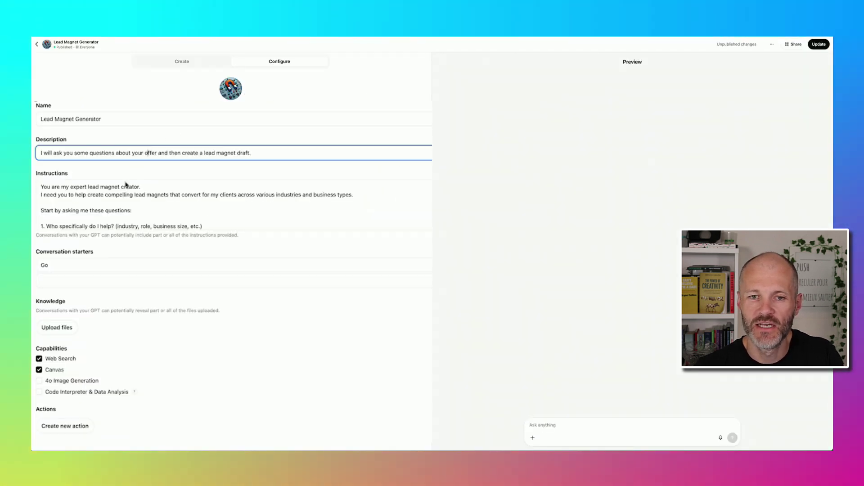
key("Tab")
left_click(136, 266)
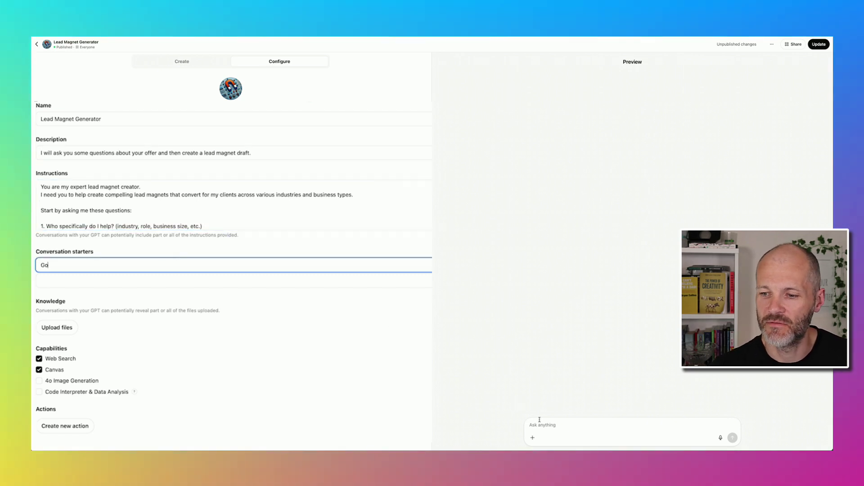
- Test it in Preview with 'Create me a lead magnet about…' AI for content, then open its chat
left_click(540, 421)
type("Create")
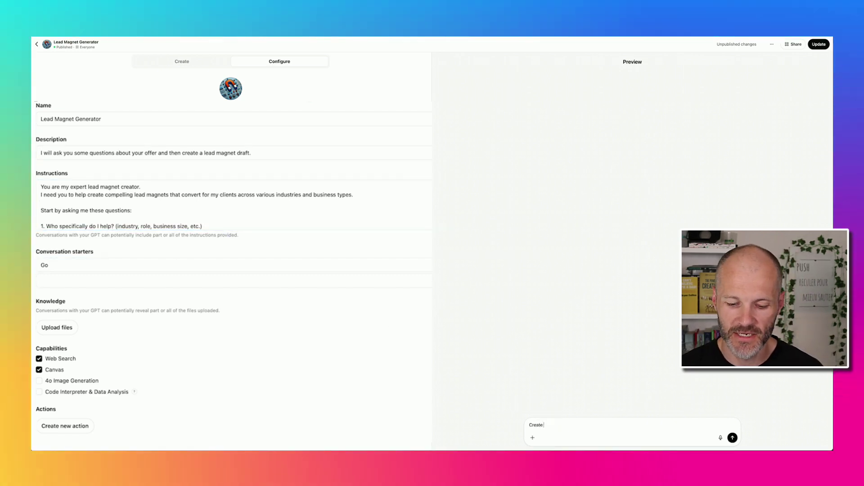
type(" me a lead ")
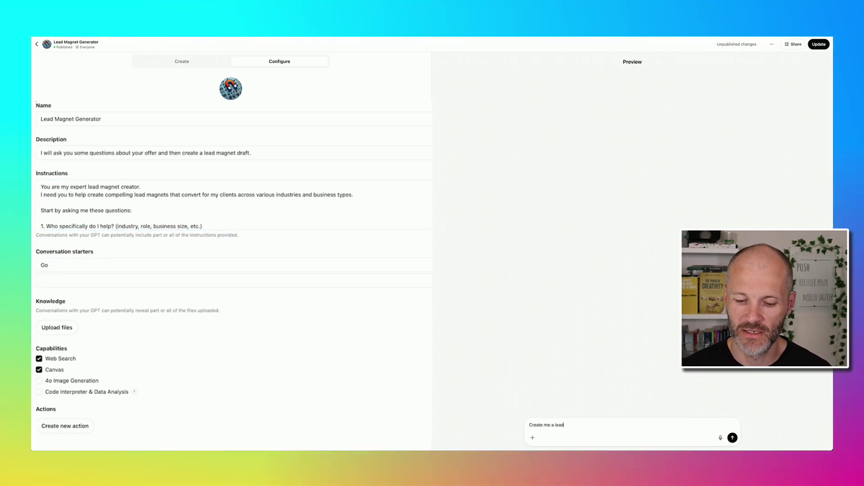
type("magnet abou")
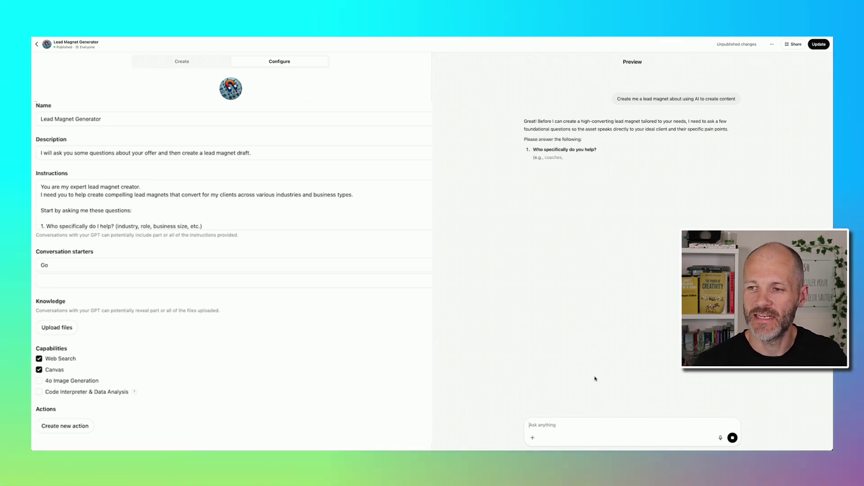
left_click_drag(525, 129, 645, 235)
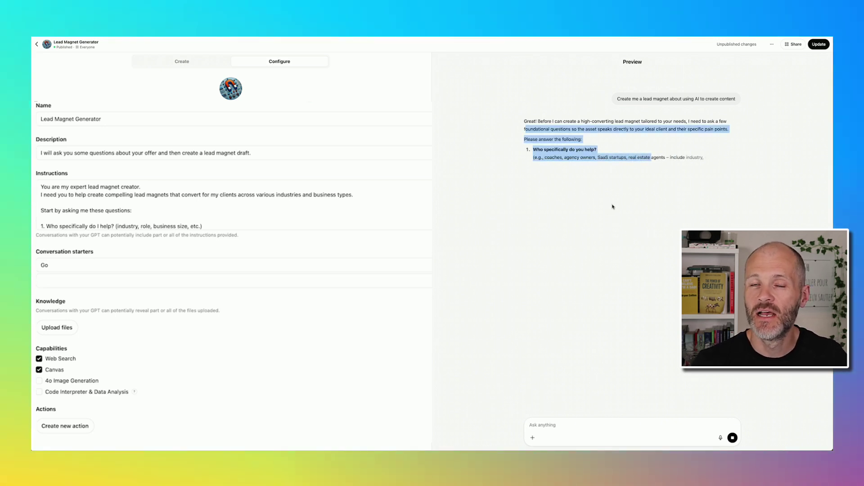
left_click_drag(602, 202, 706, 194)
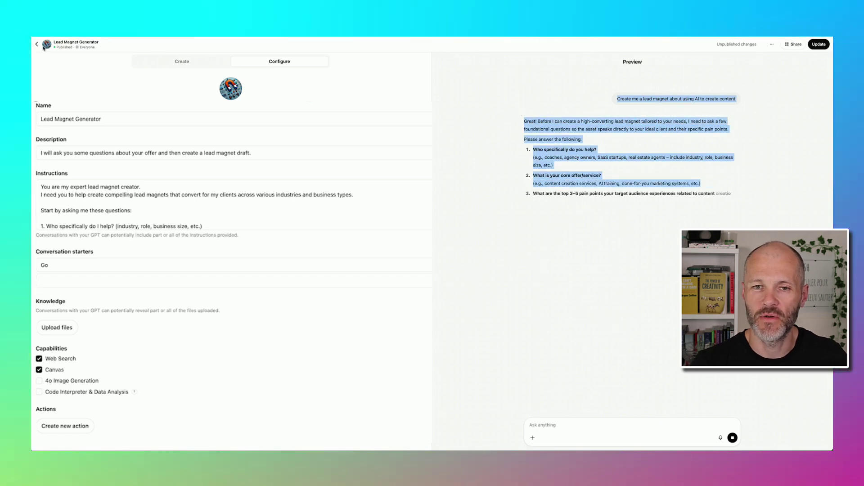
left_click(36, 45)
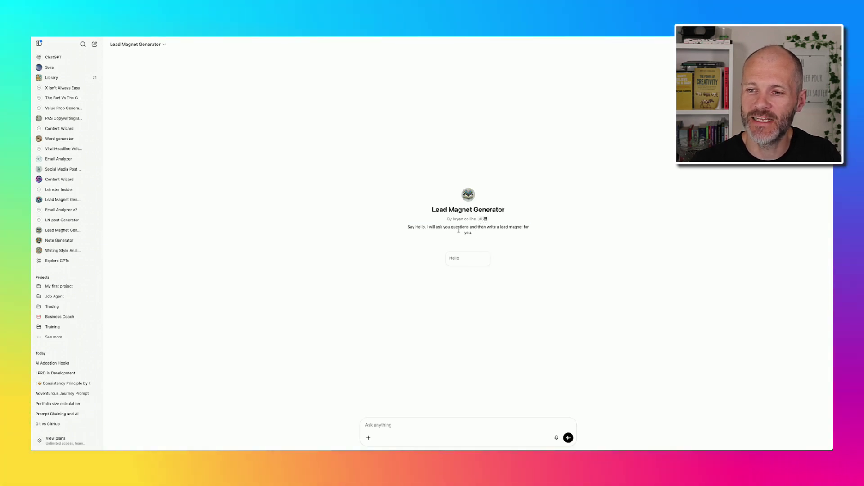
- Highlight the Lead Magnet Generator's 'Say Hello' greeting description
left_click_drag(488, 234, 502, 237)
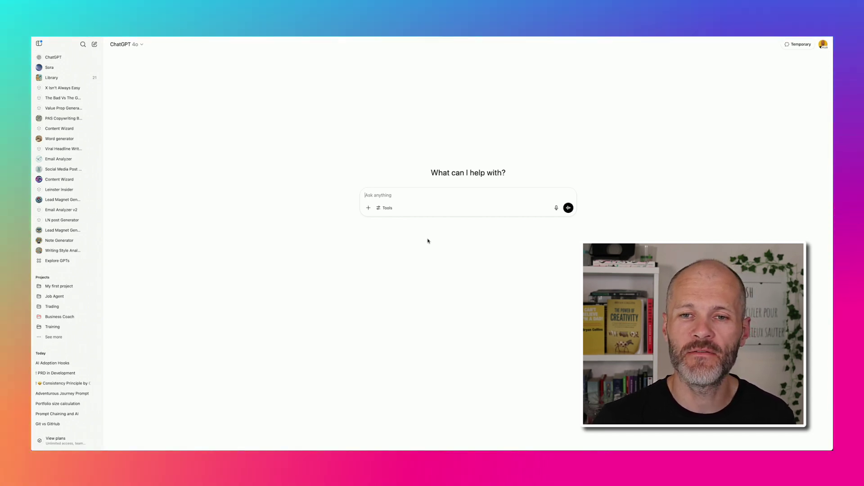
- Check the model list, then select the template's role, task, context and output-format lines
left_click(133, 50)
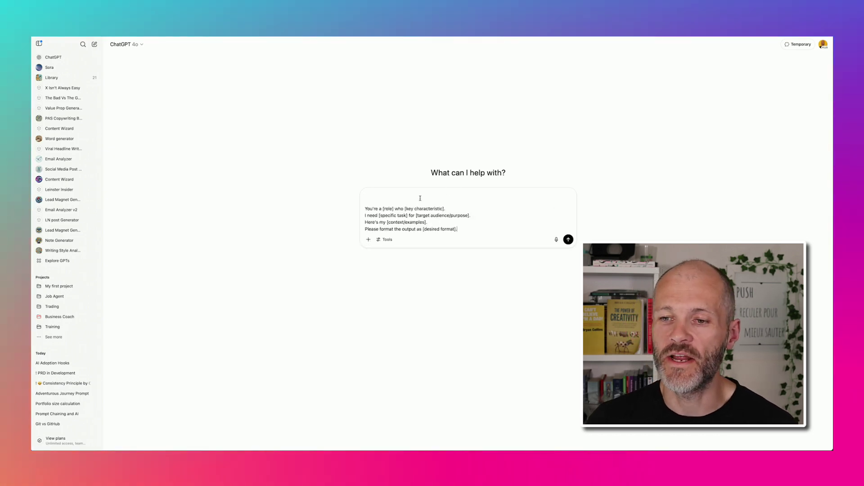
double_click(390, 209)
left_click_drag(411, 209, 446, 209)
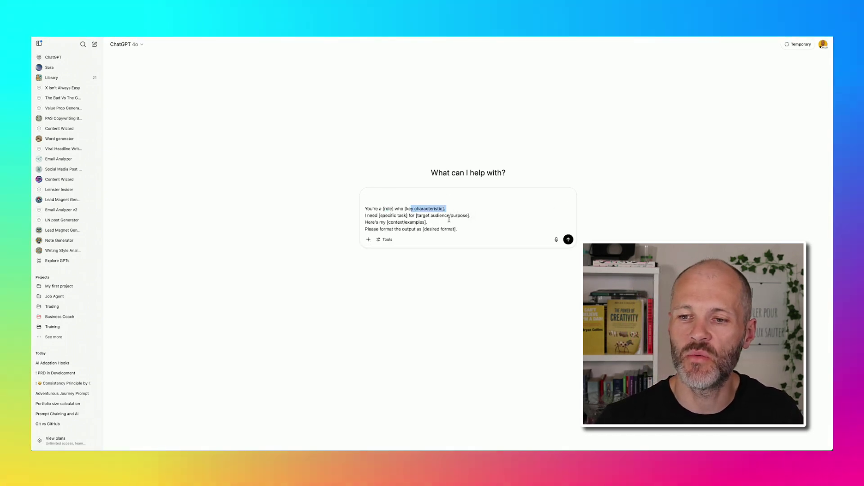
triple_click(454, 216)
triple_click(396, 222)
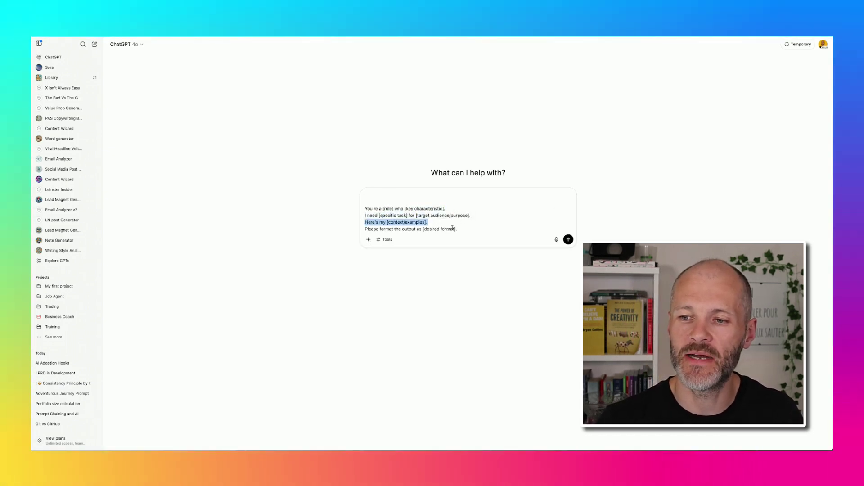
left_click_drag(397, 222, 350, 231)
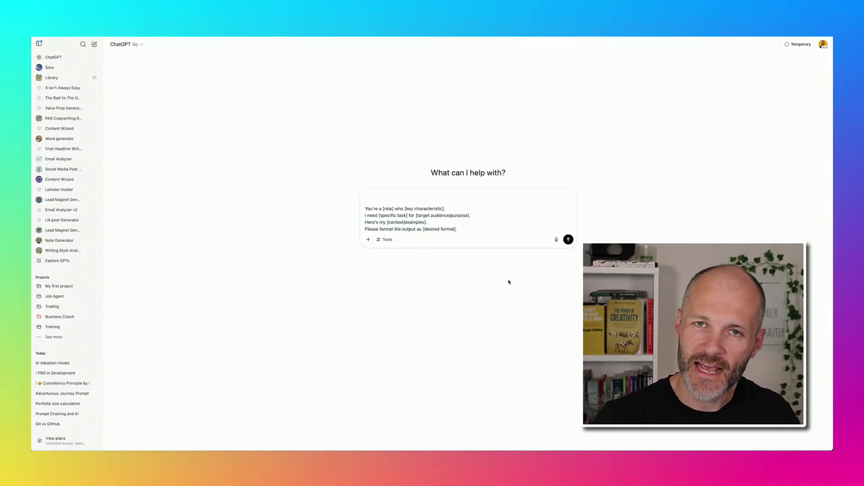
- Try dictation in the message box, then bring back the template text
left_click(556, 240)
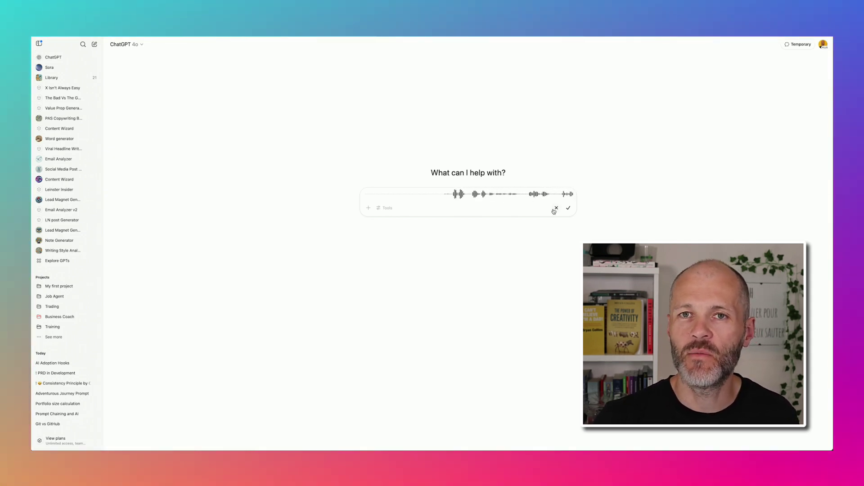
left_click(555, 209)
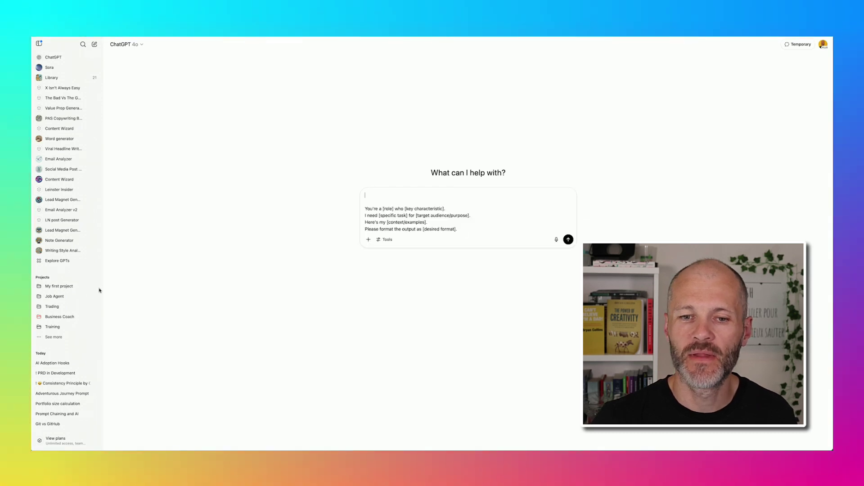
scroll(68, 308, "down", 1)
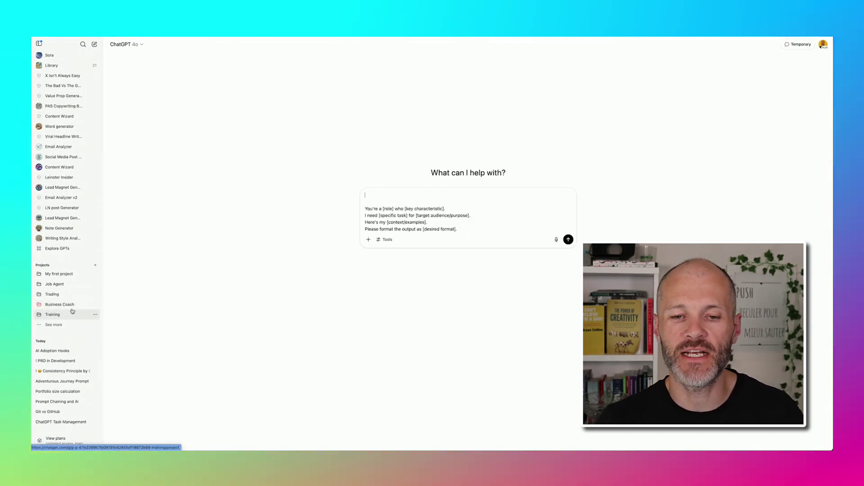